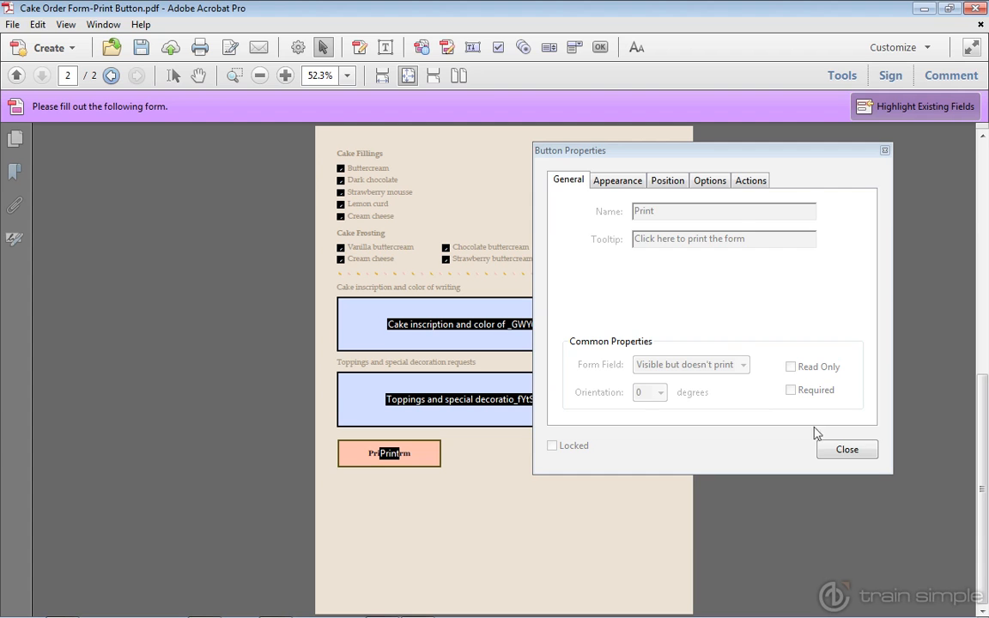
Step: Close the button properties, review the form with the Hand tool, and test the Print Form button, cancelling the print dialog
click(862, 451)
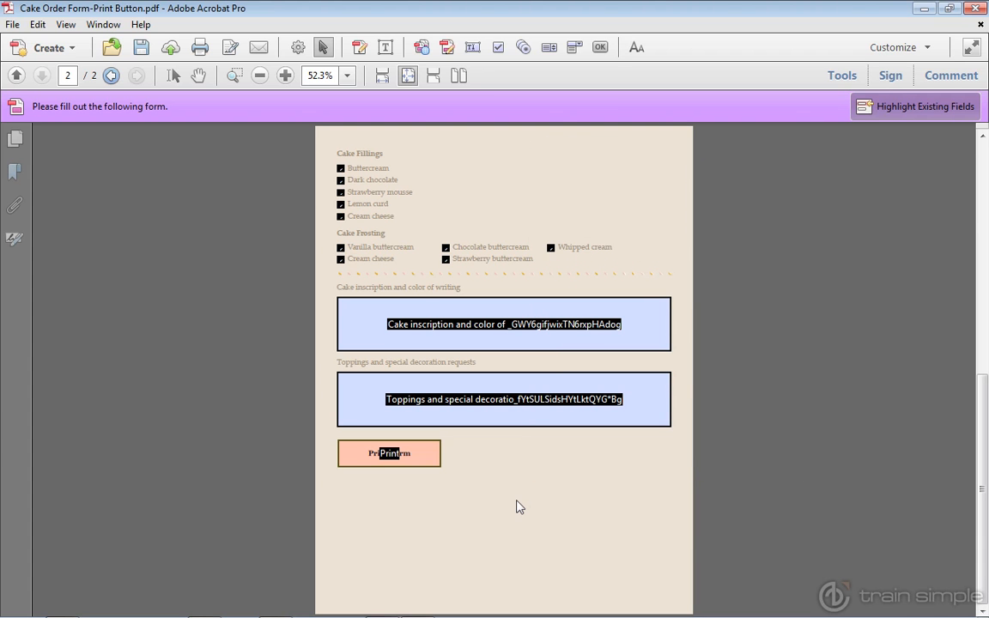
click(198, 76)
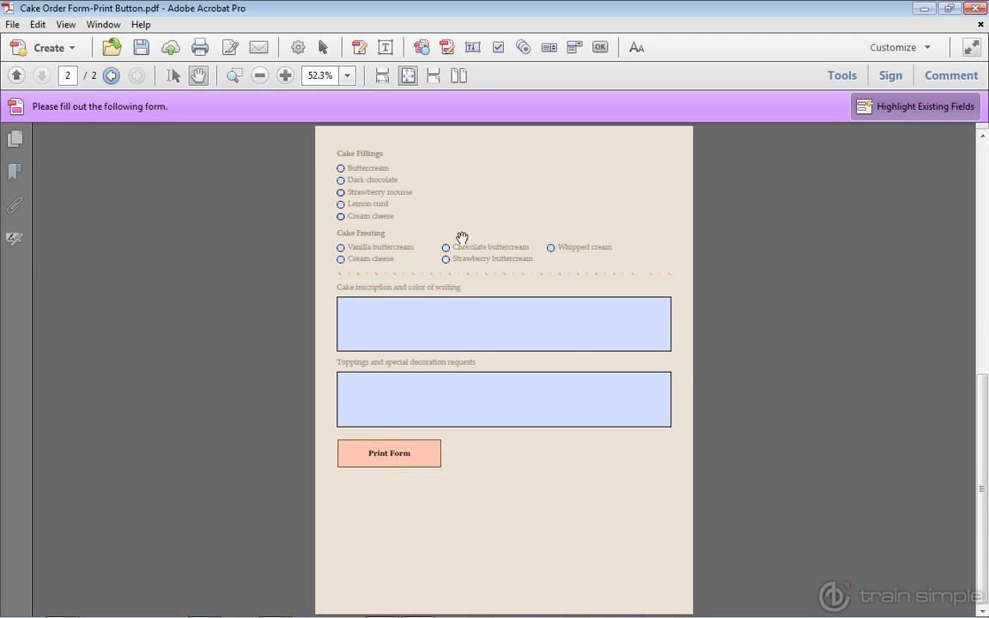
drag(983, 429, 984, 308)
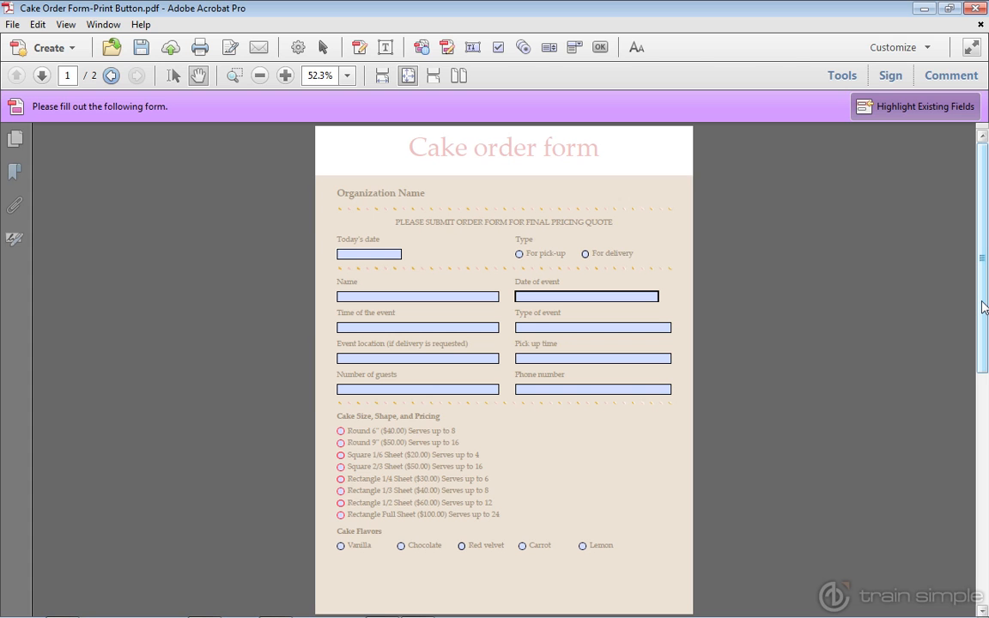
drag(984, 302, 983, 413)
scroll(497, 469, down, 1)
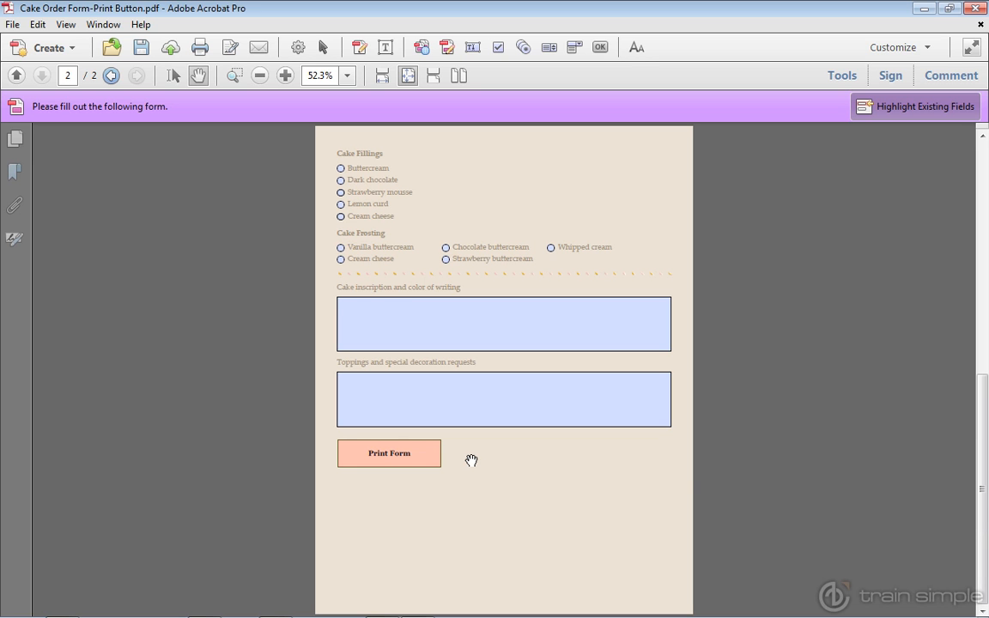
click(390, 457)
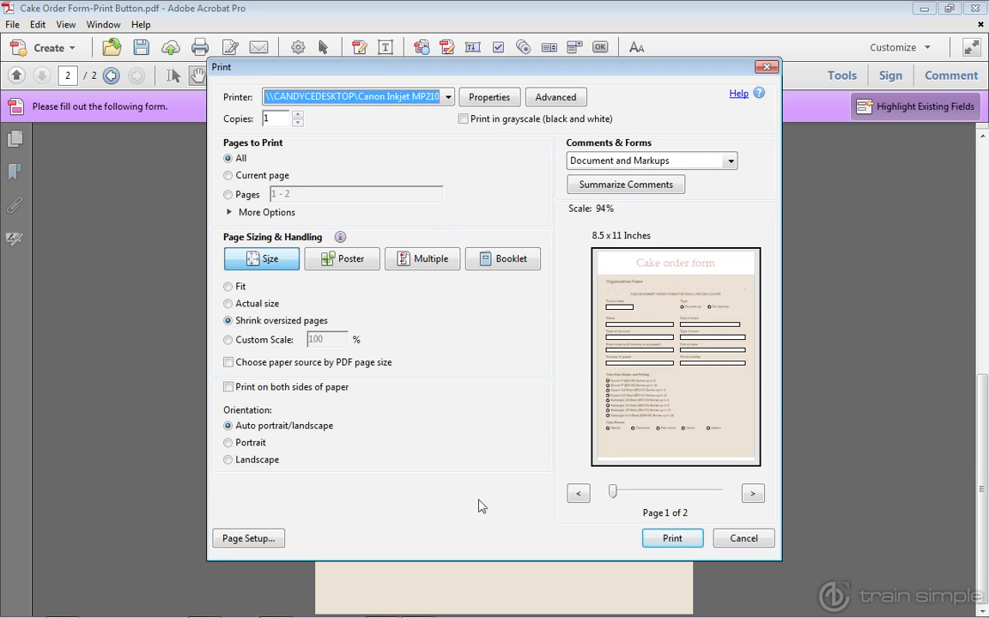
click(740, 538)
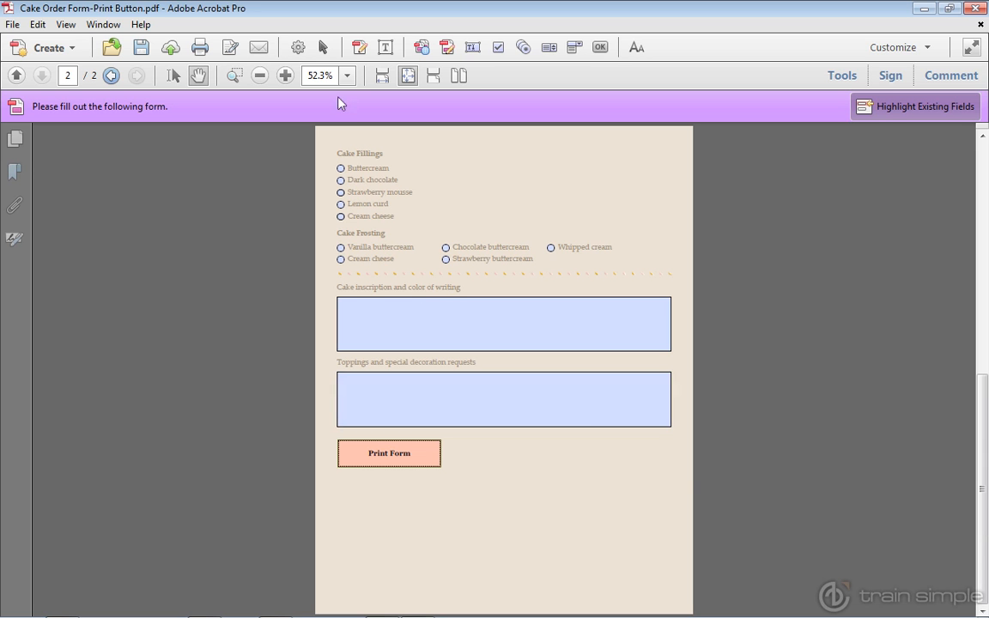
Step: Set up multiple copies of the Print Form button, with 1 field down and 2 across
click(323, 47)
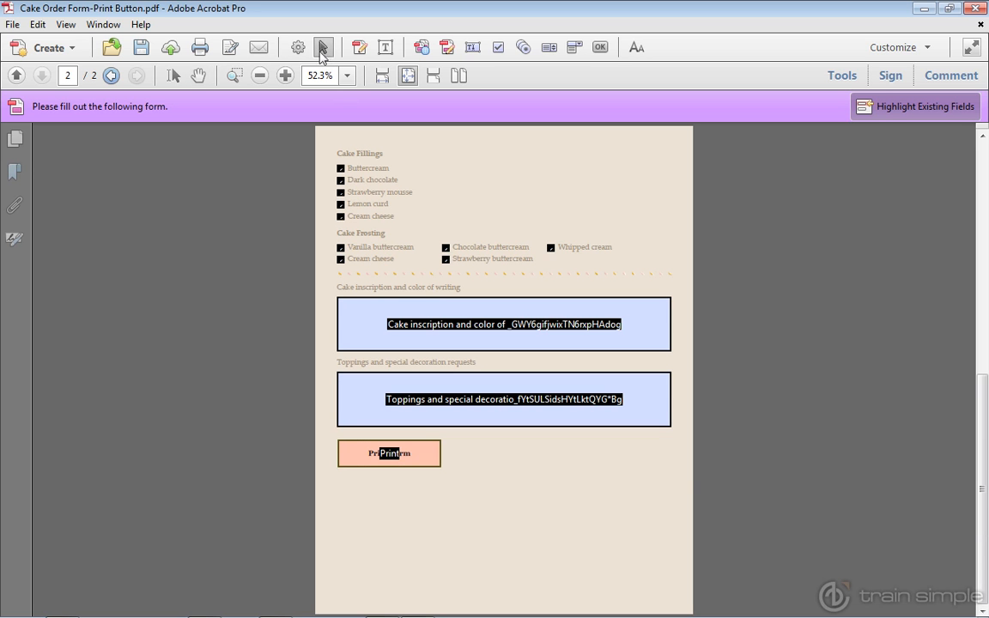
click(425, 455)
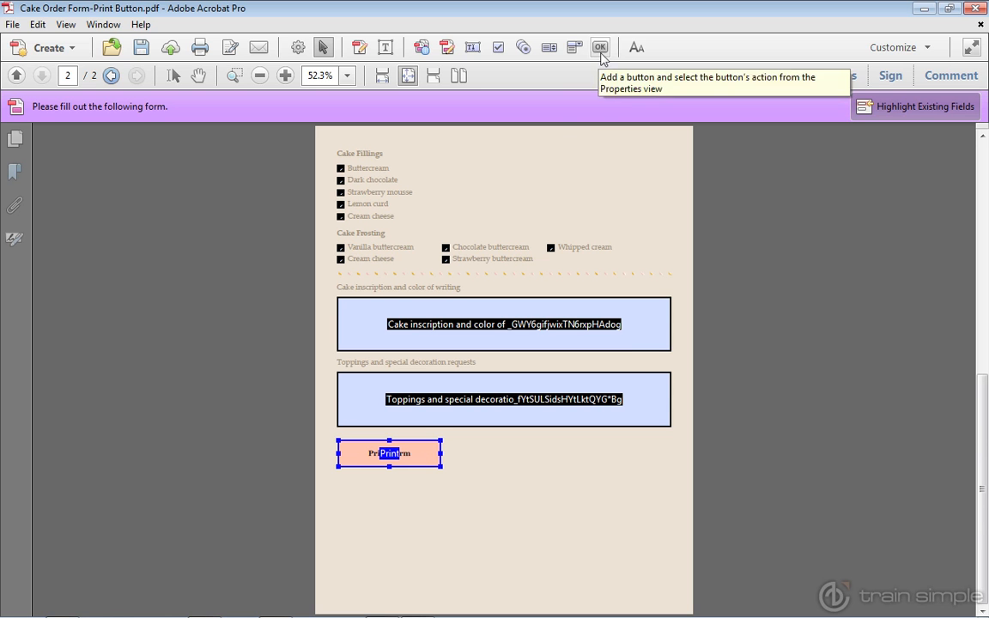
right_click(420, 456)
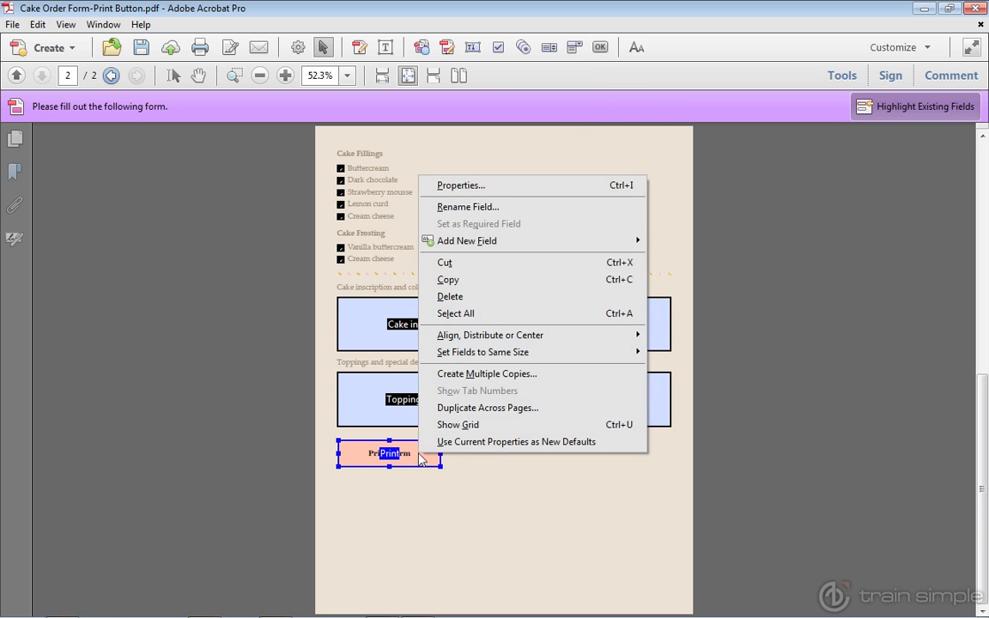
click(530, 375)
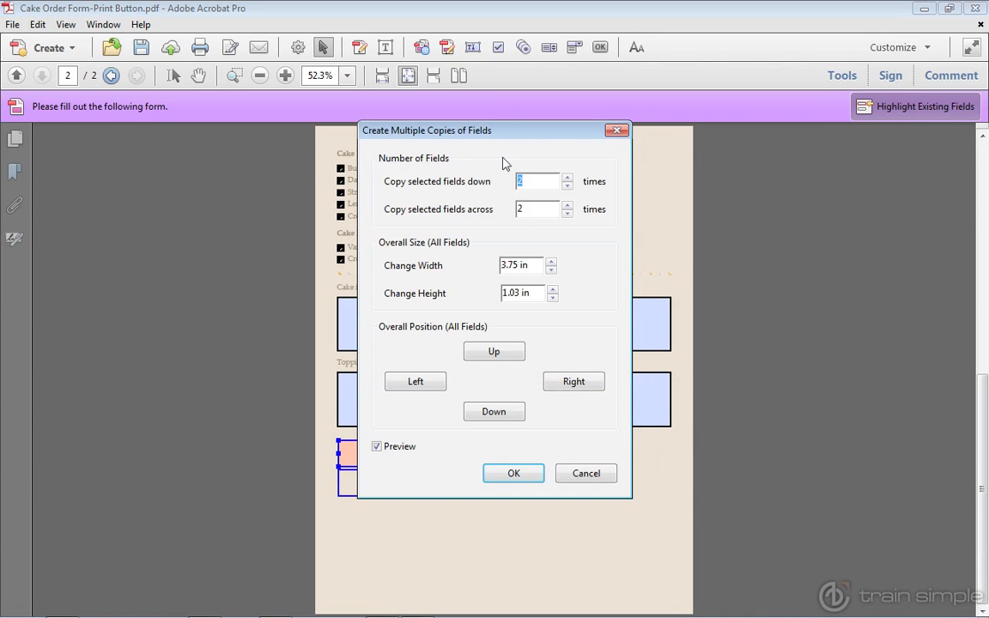
drag(510, 133, 832, 147)
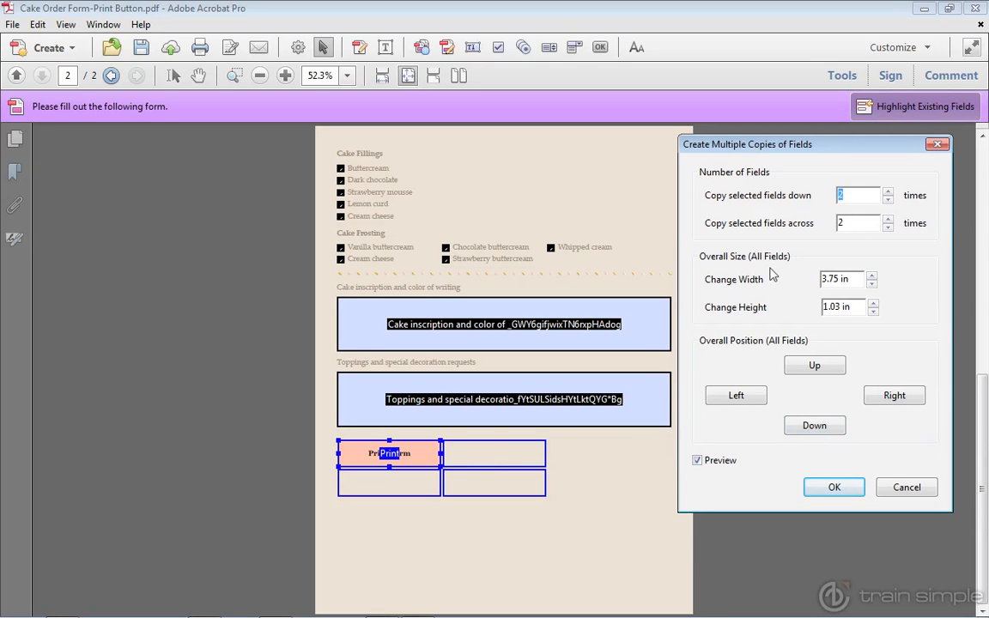
double_click(840, 196)
click(888, 200)
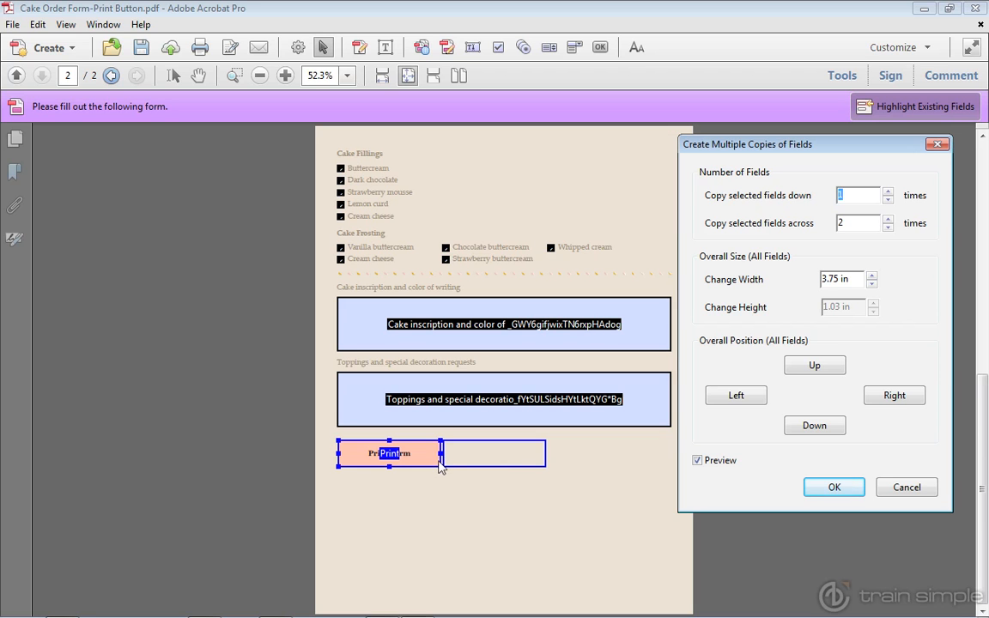
Step: Try shifting the previewed button copies a few steps to the right, and move them back again
click(899, 408)
click(900, 402)
click(900, 403)
click(900, 402)
click(900, 403)
click(901, 403)
click(900, 402)
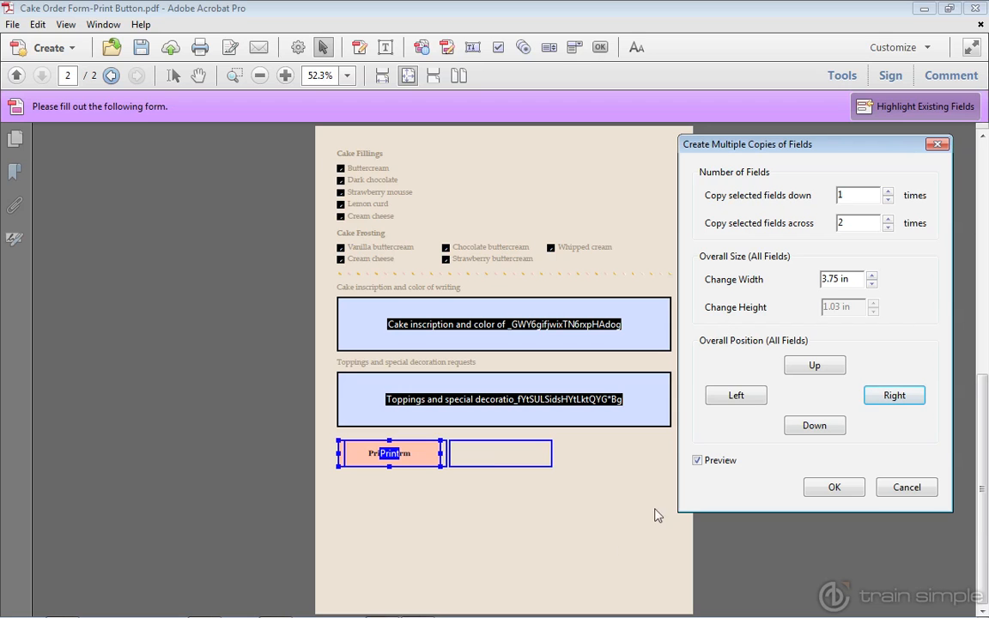
click(747, 400)
click(746, 400)
click(747, 400)
click(747, 399)
click(747, 400)
click(747, 400)
click(747, 400)
click(747, 400)
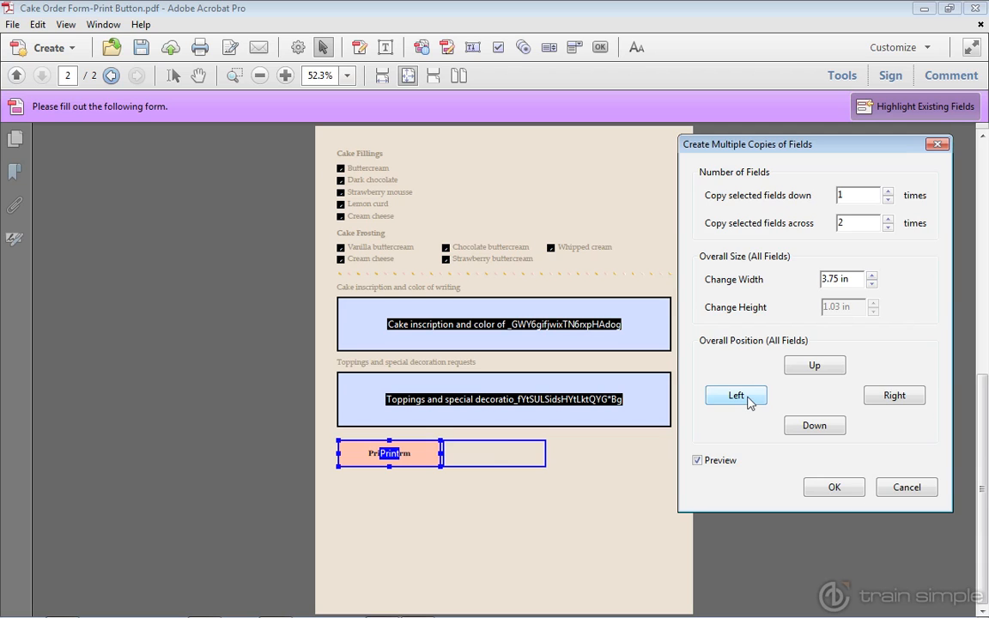
Step: Create the two side-by-side print buttons and select each one in turn to check them
click(833, 487)
click(530, 554)
click(427, 458)
click(474, 459)
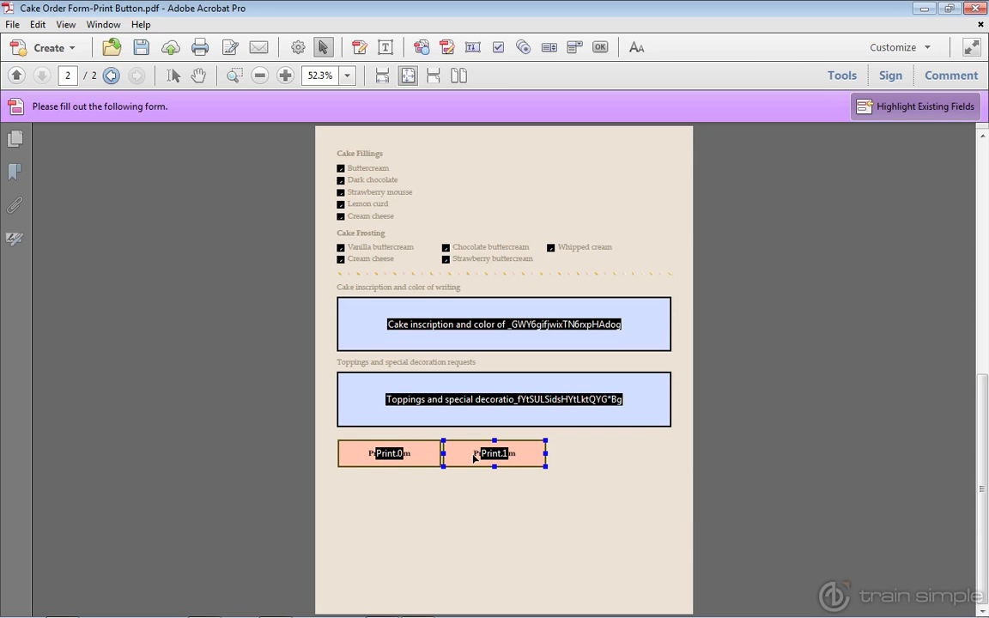
click(395, 460)
Step: Nudge the second print button to the right by eight small steps to widen the gap between the buttons
click(518, 457)
key(Right)
key(Right)
key(Right)
key(Right)
key(Right)
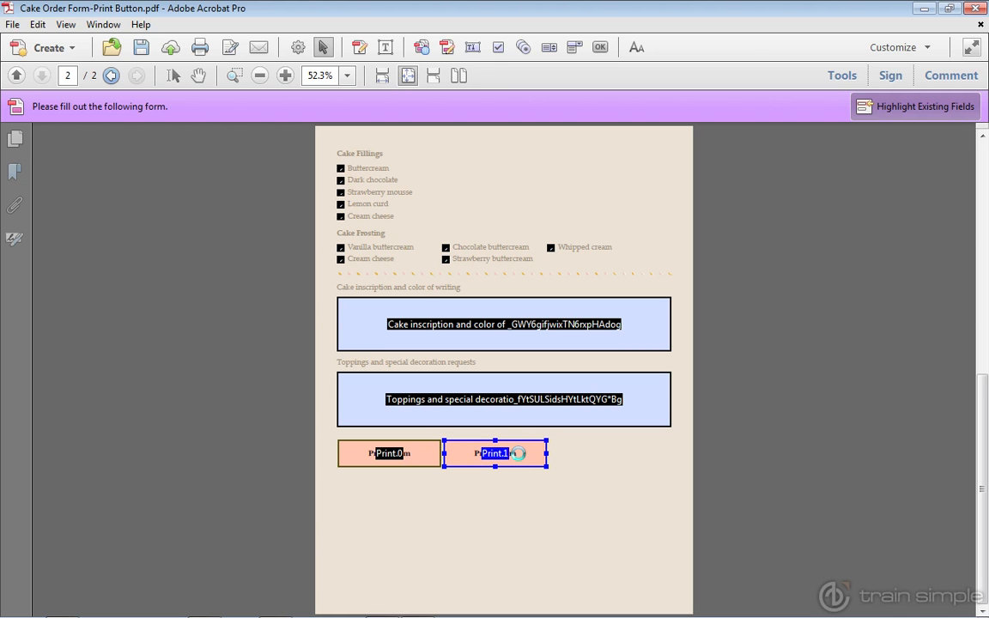
key(Right)
key(Right)
key(Right)
click(606, 487)
Step: Rename the second print button's field as Visit Our Website in its properties
click(391, 455)
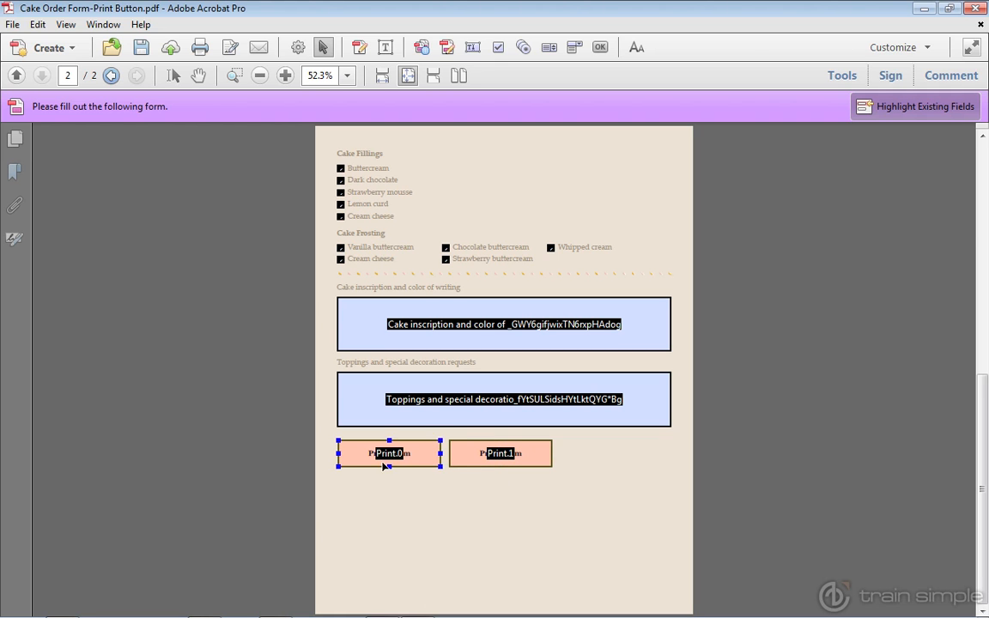
click(502, 460)
click(398, 458)
click(501, 461)
double_click(508, 461)
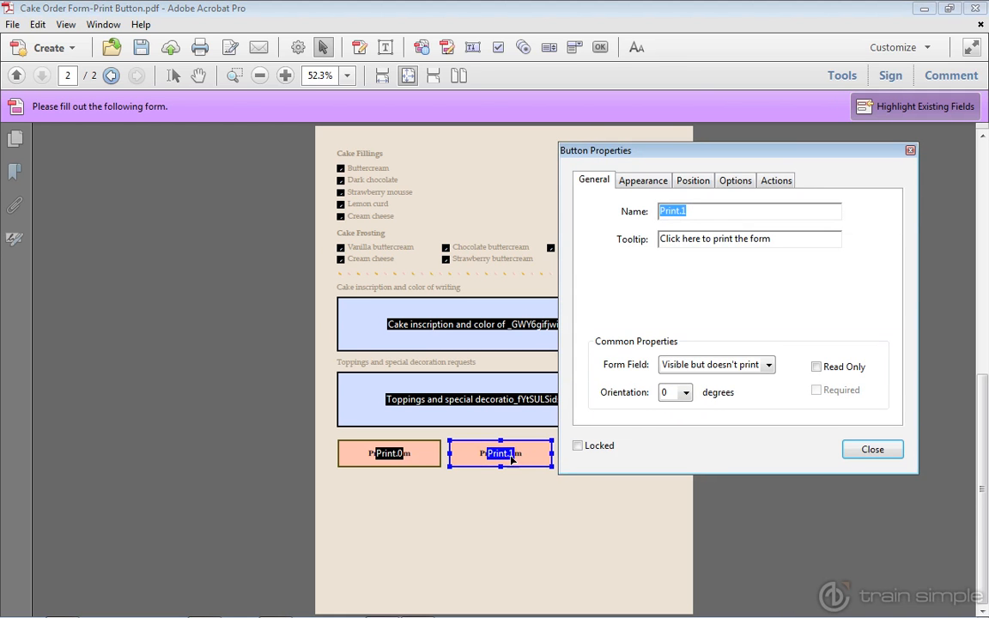
shift+click(453, 410)
text(Visit Our Website)
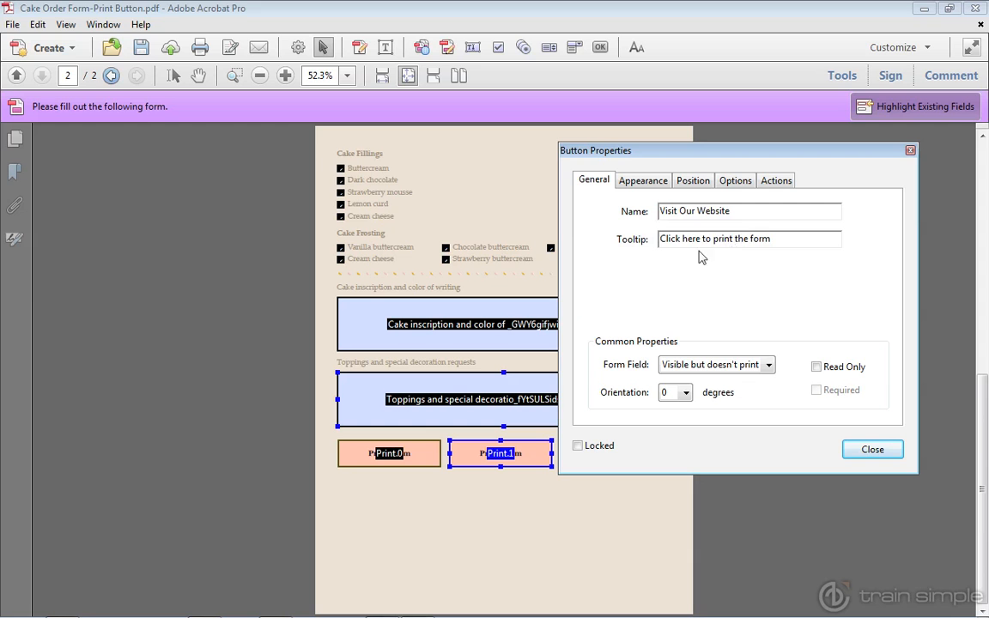
key(Tab)
Step: Change the second button's tooltip to "Click here to visit our website" and close its properties
click(770, 238)
drag(771, 238, 712, 241)
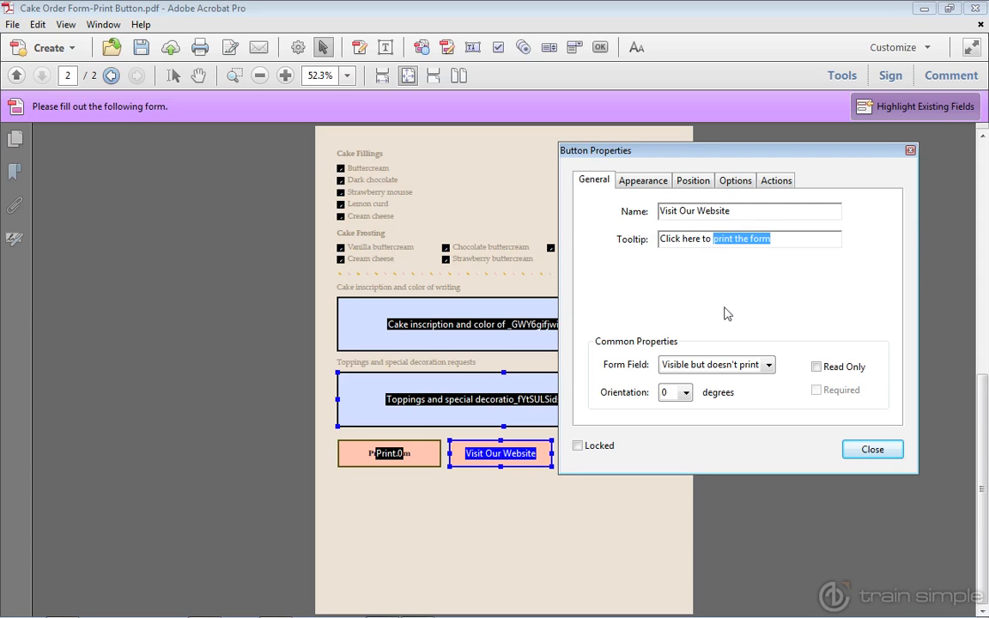
text(visit ou)
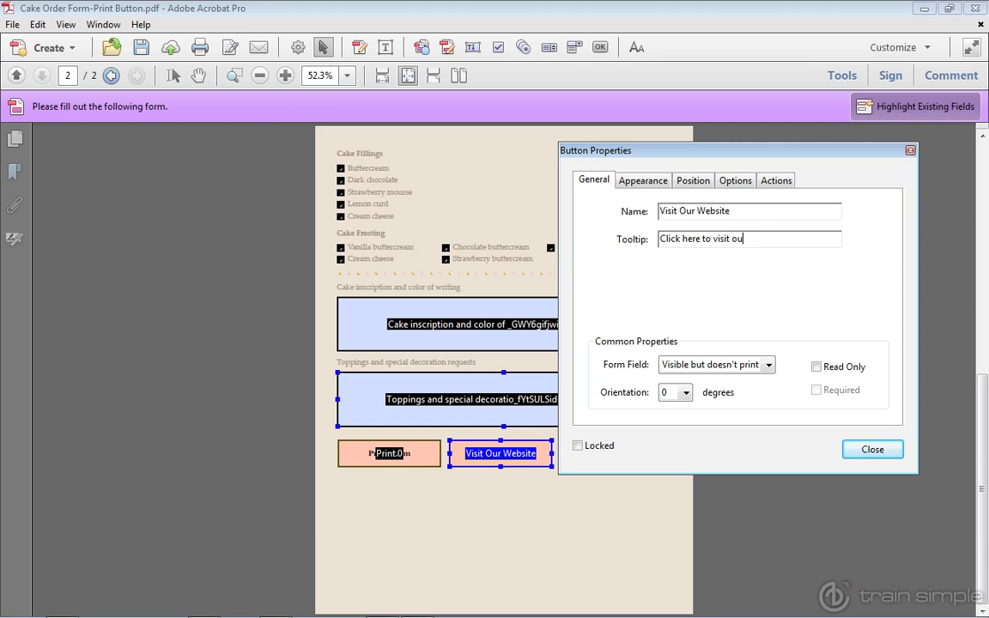
text(r web)
text(e)
click(874, 452)
Step: Set the label of the Visit Our Website button to "Visit Our Website" and close its properties
right_click(528, 461)
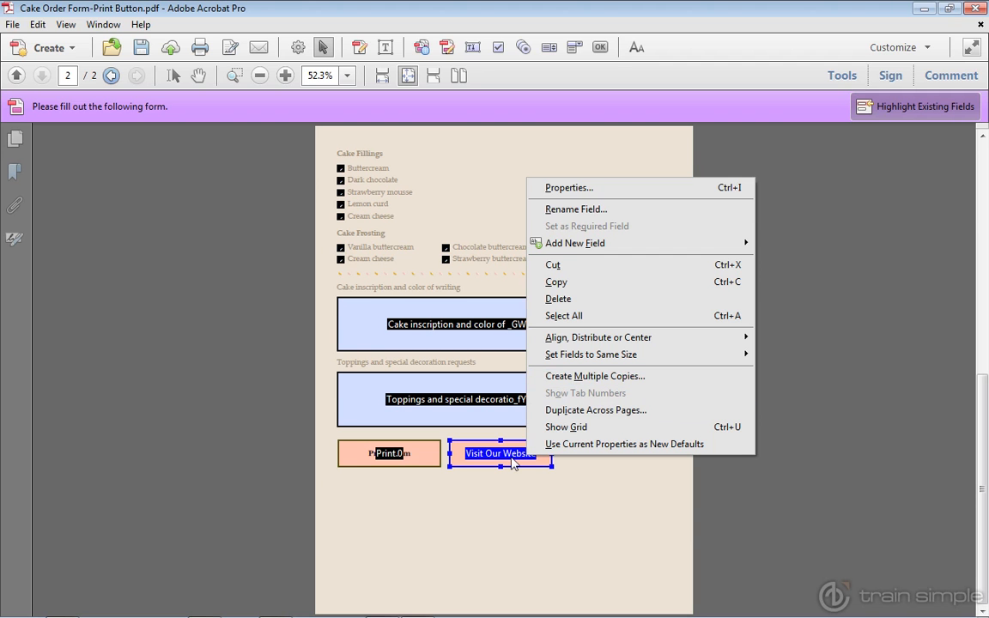
click(592, 189)
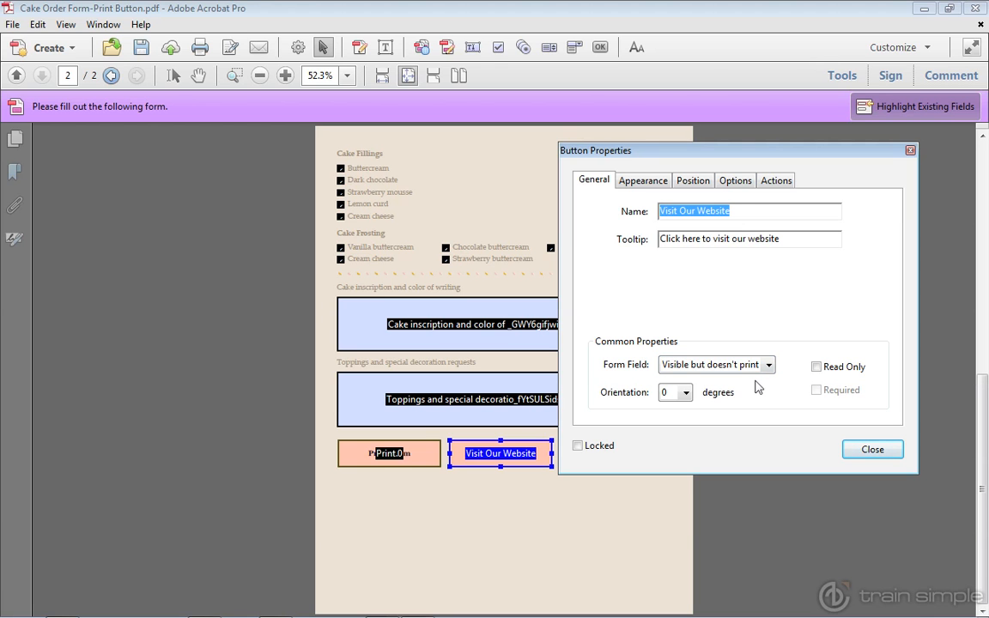
click(743, 184)
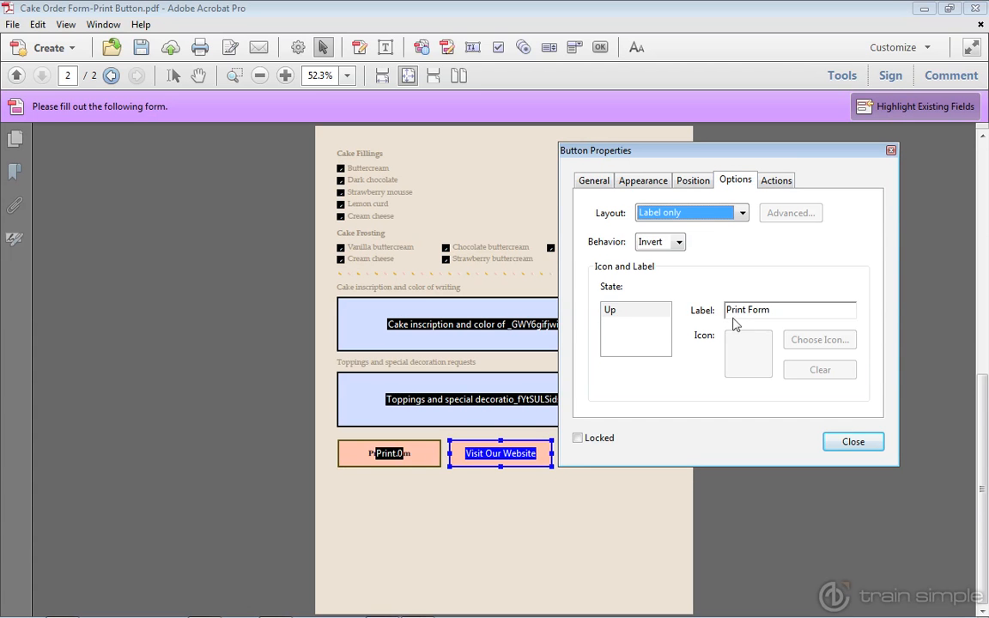
drag(764, 320, 699, 315)
text(Vis)
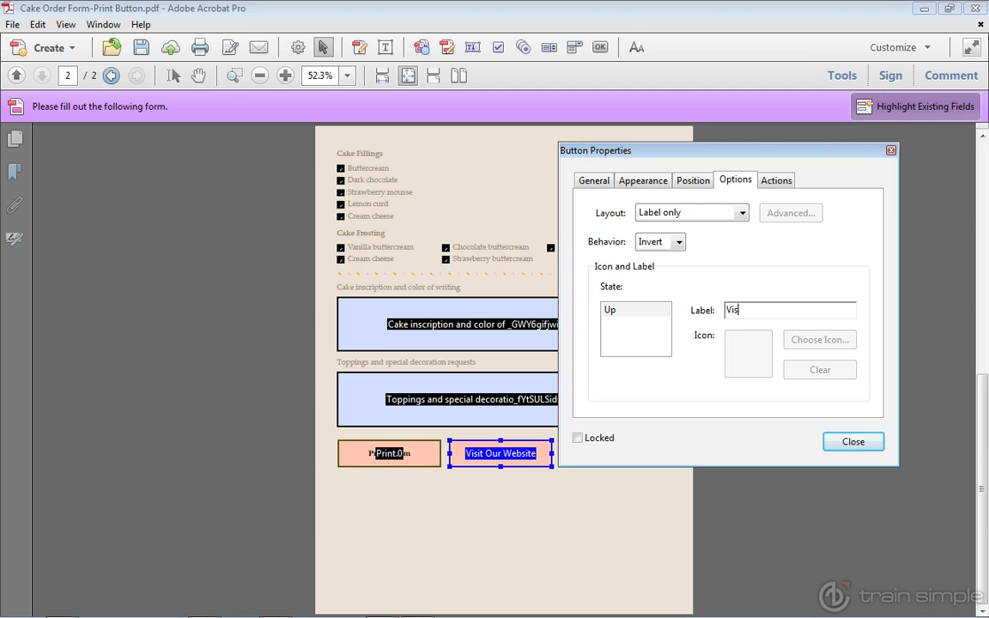
text(it Our Website)
click(853, 441)
click(541, 498)
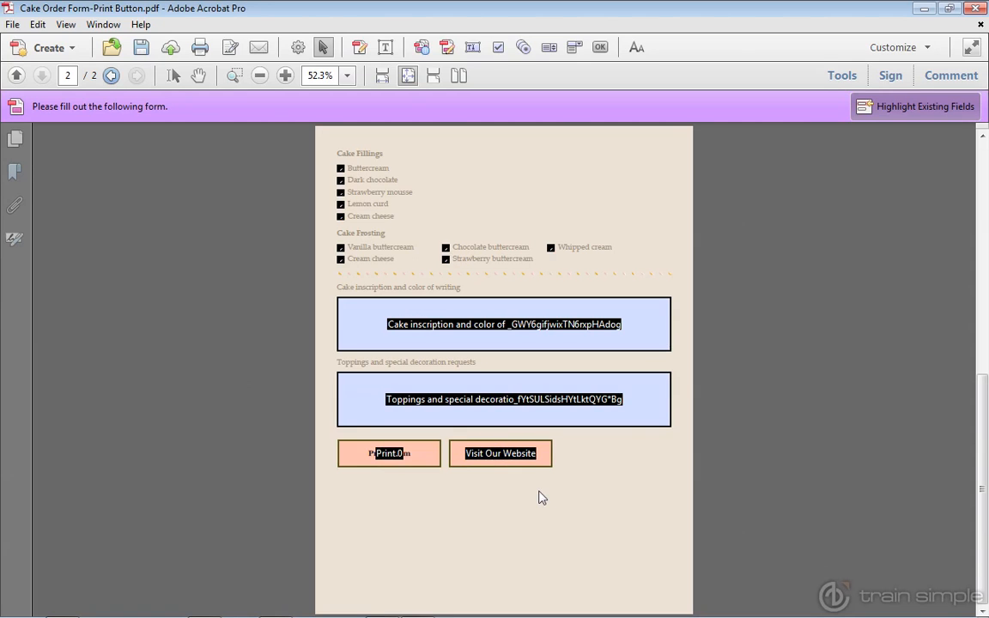
Step: Test both the Print Form and Visit Our Website buttons with the Hand tool, cancelling each print dialog
click(197, 76)
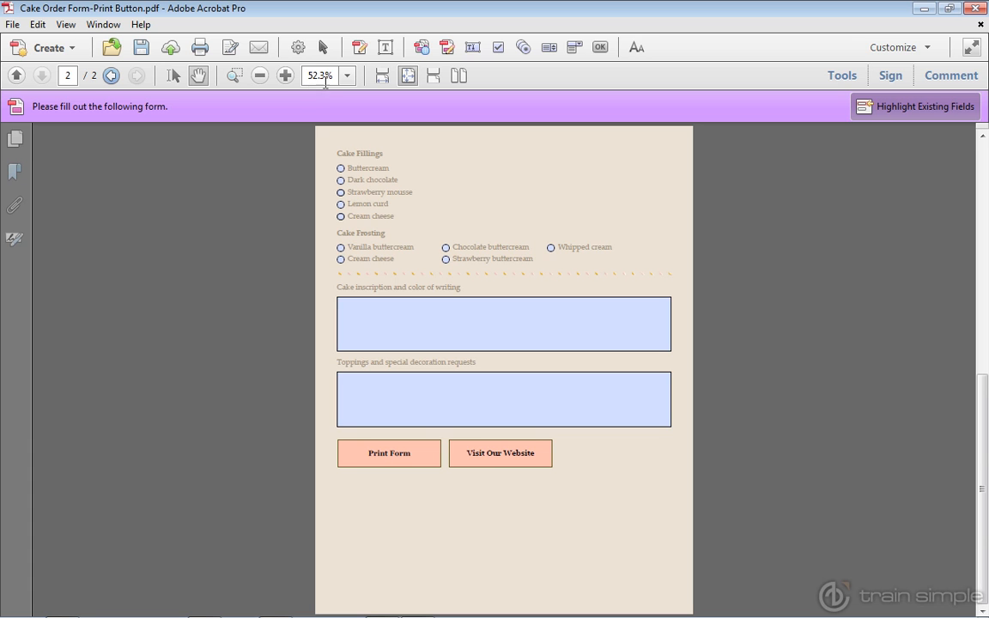
click(286, 75)
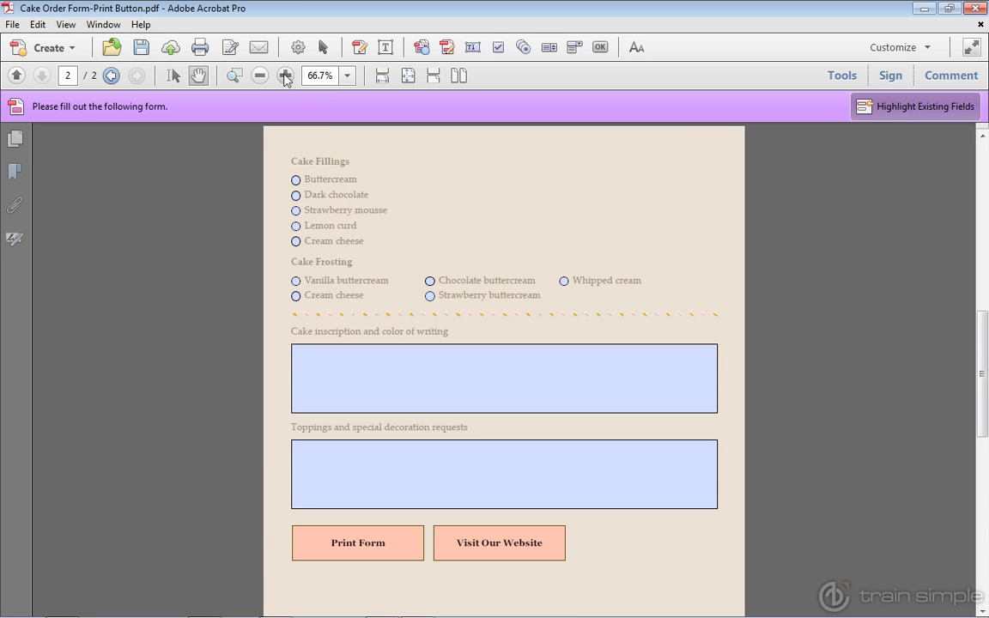
click(286, 75)
scroll(704, 348, down, 3)
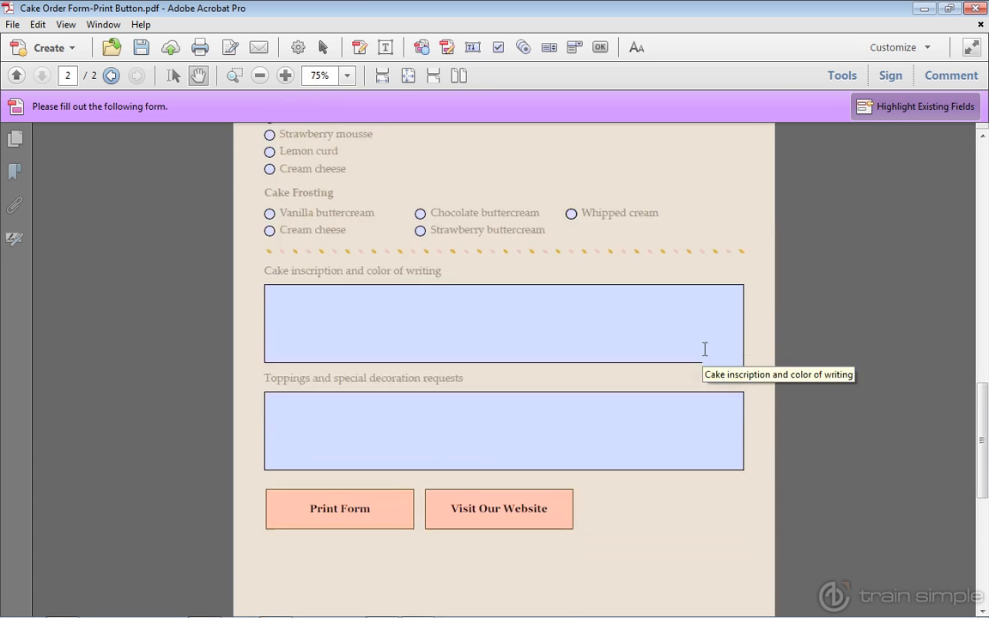
scroll(704, 348, down, 2)
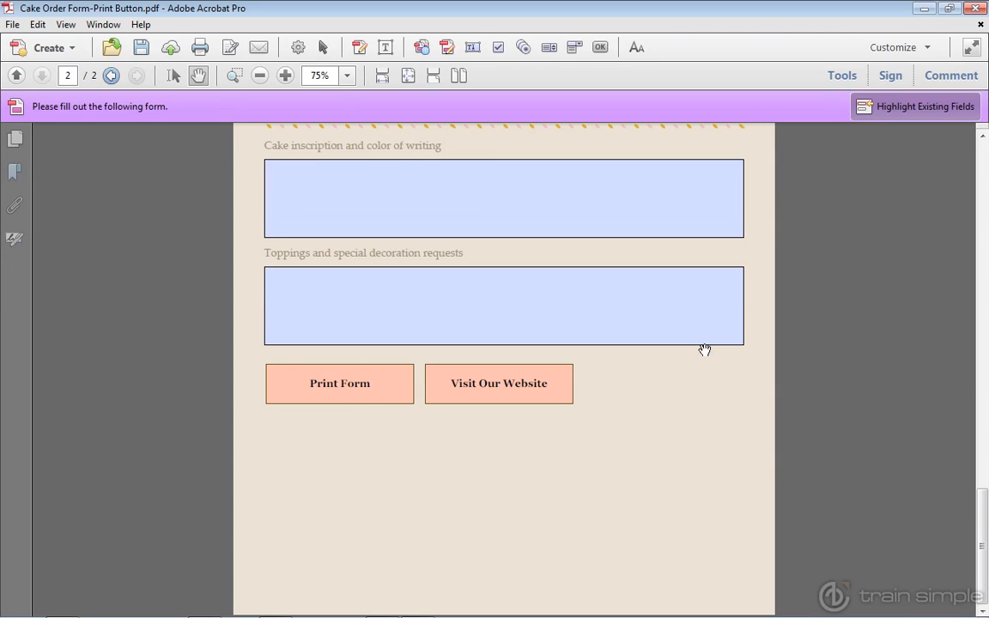
click(345, 398)
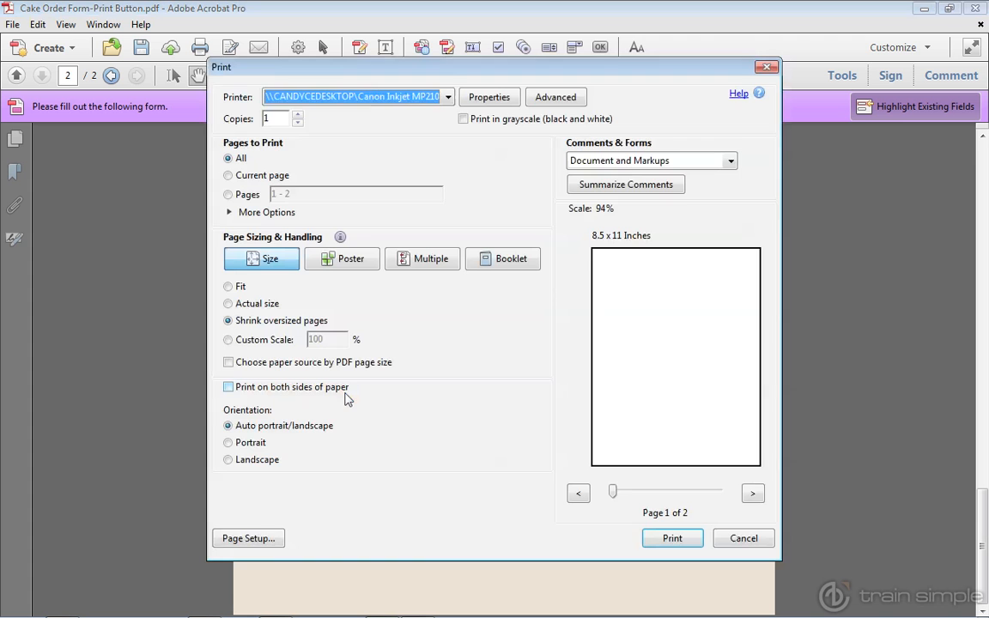
click(753, 495)
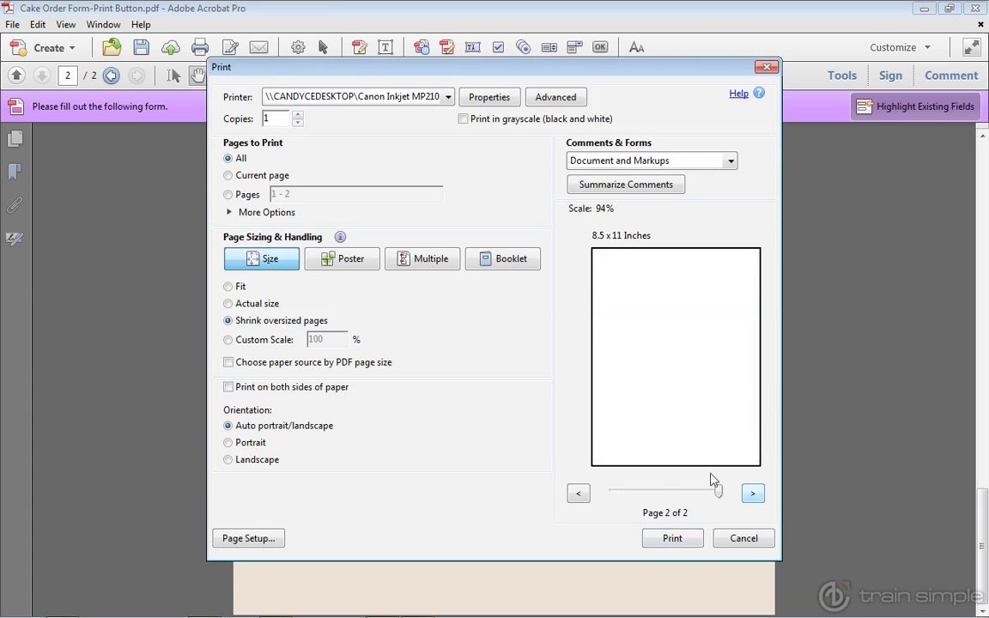
click(743, 539)
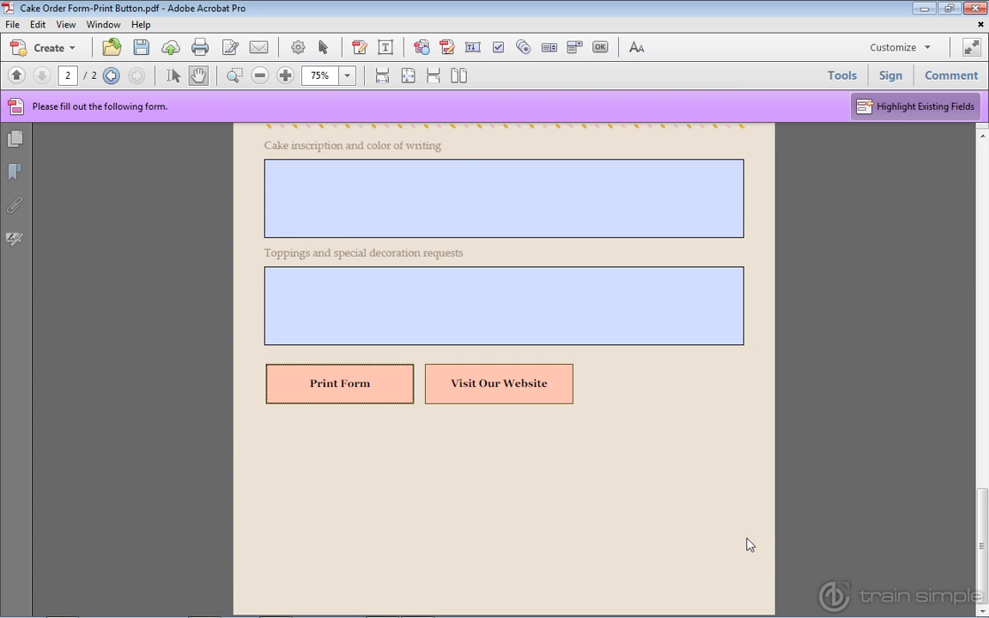
click(505, 397)
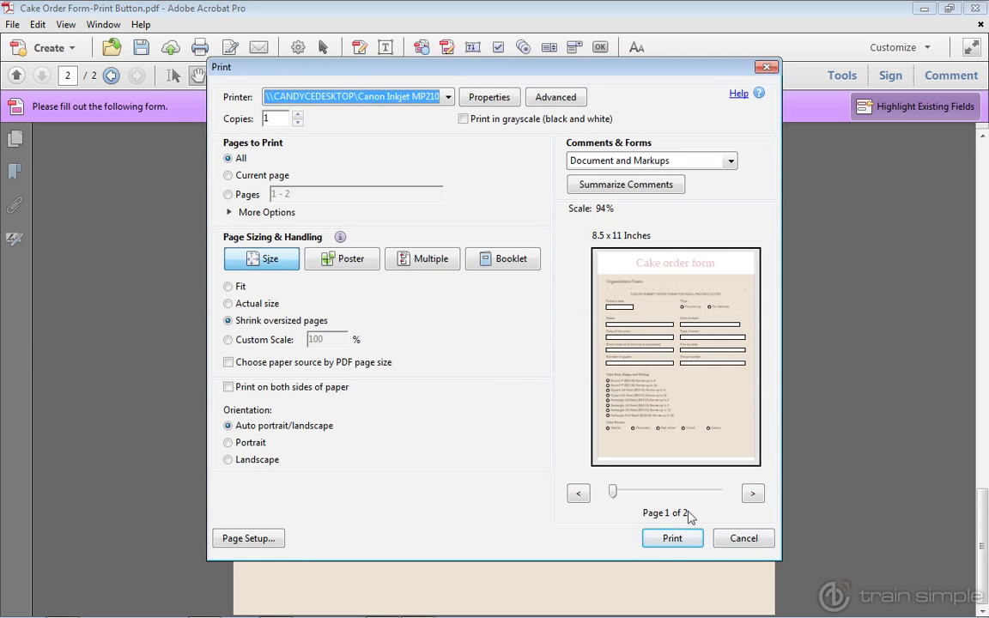
click(745, 539)
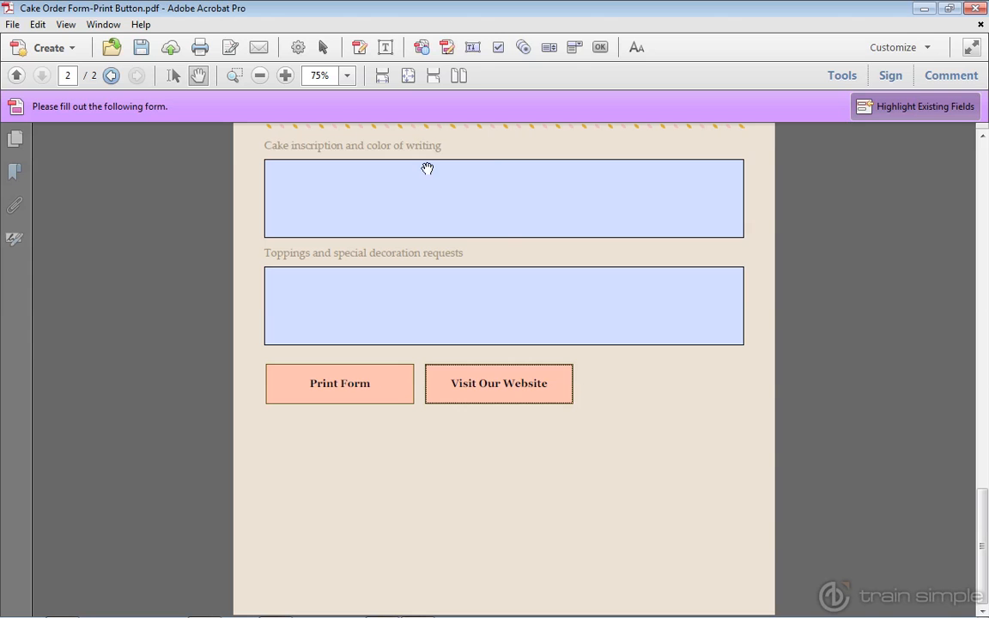
Step: Switch to the Select Object tool and select the Print Form and Visit Our Website buttons in turn to compare their field names
click(324, 47)
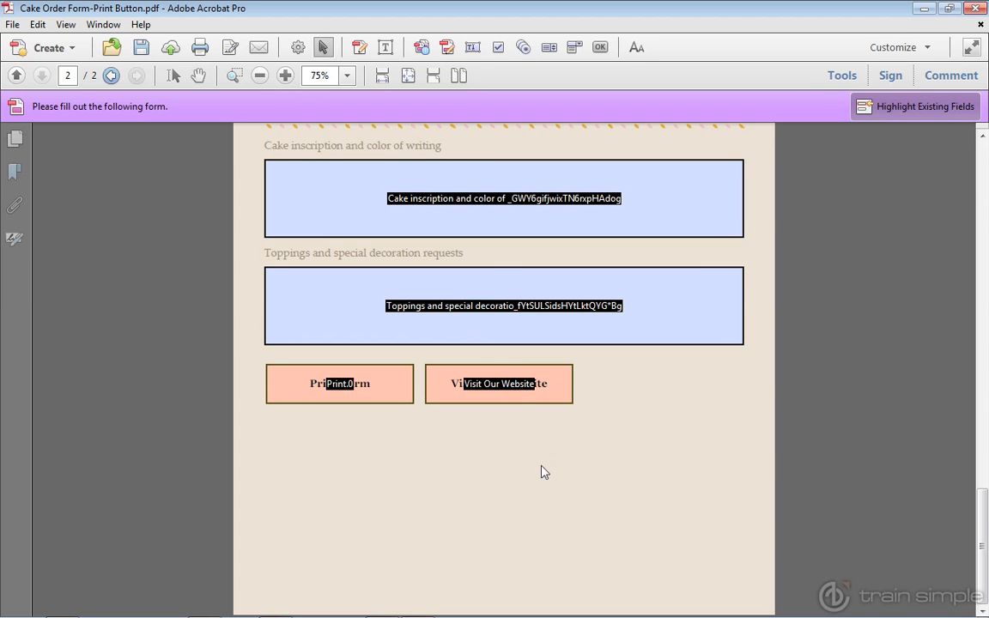
click(508, 391)
click(349, 386)
click(380, 439)
click(343, 397)
click(425, 475)
click(386, 395)
click(466, 392)
click(481, 483)
Step: Rename the Print Form button's field as Print, close its properties and deselect the button
click(387, 371)
double_click(386, 371)
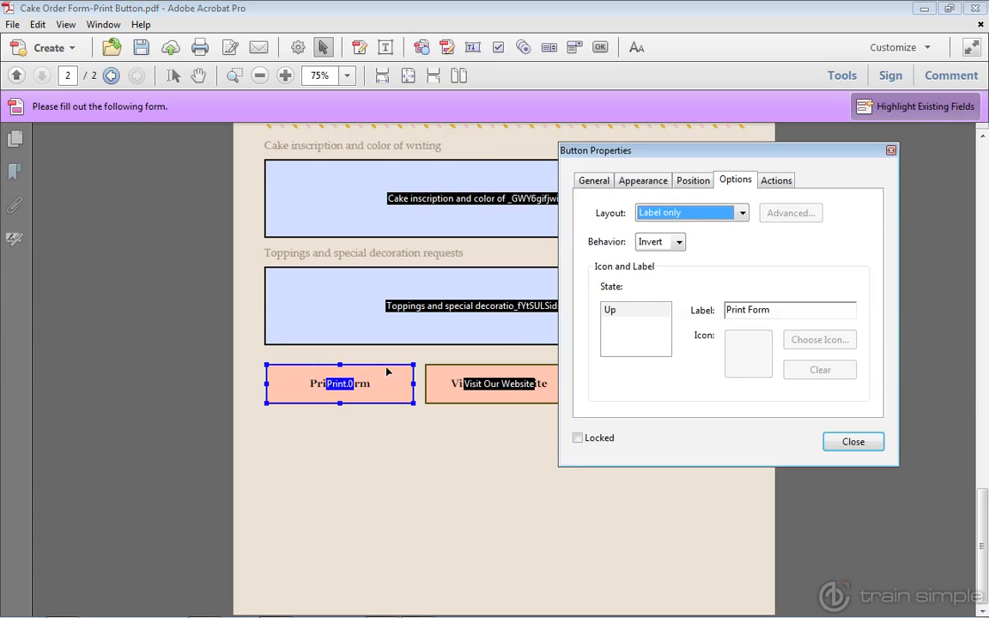
click(593, 182)
click(704, 210)
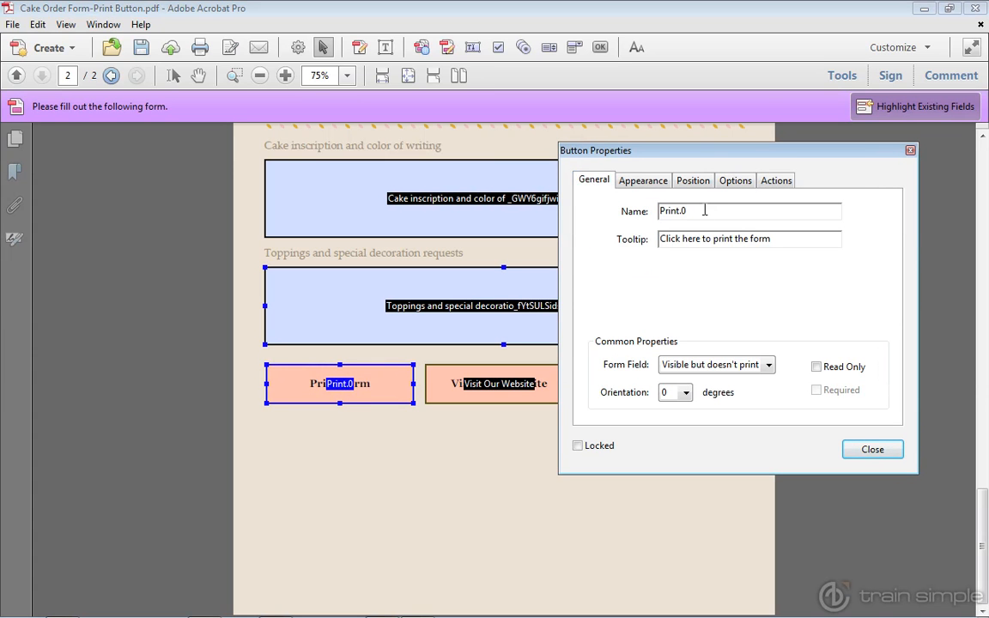
key(BackSpace)
key(BackSpace)
click(863, 449)
shift+click(492, 387)
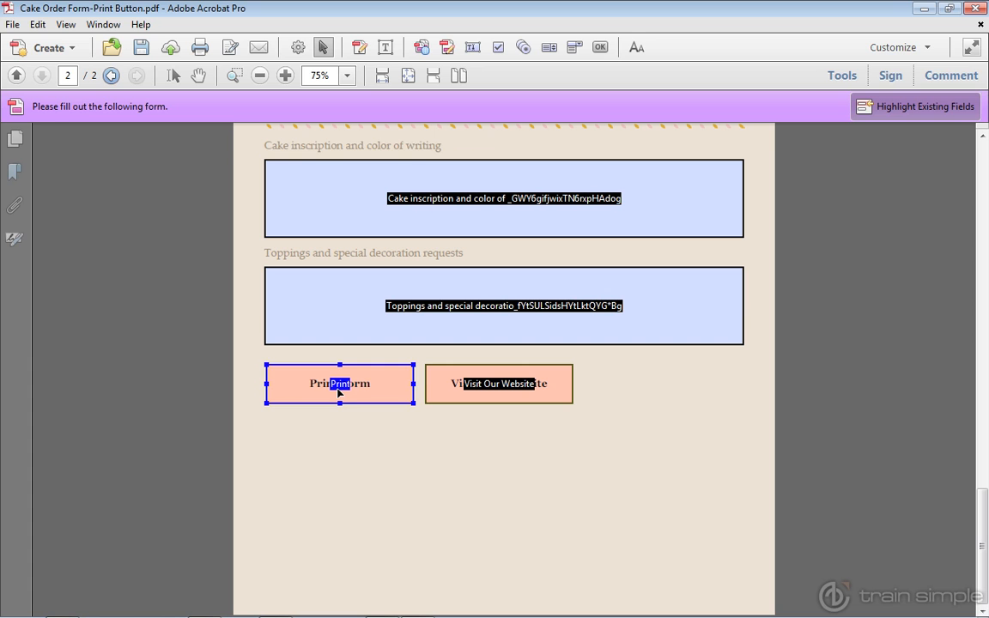
click(438, 486)
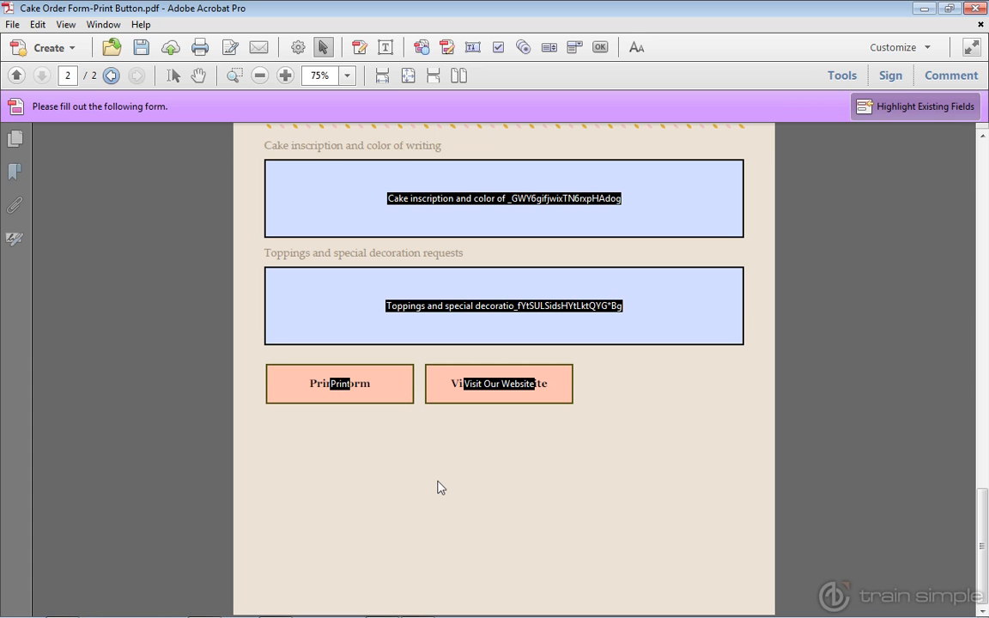
Step: Delete the Execute a menu item action from the Visit Our Website button
double_click(506, 386)
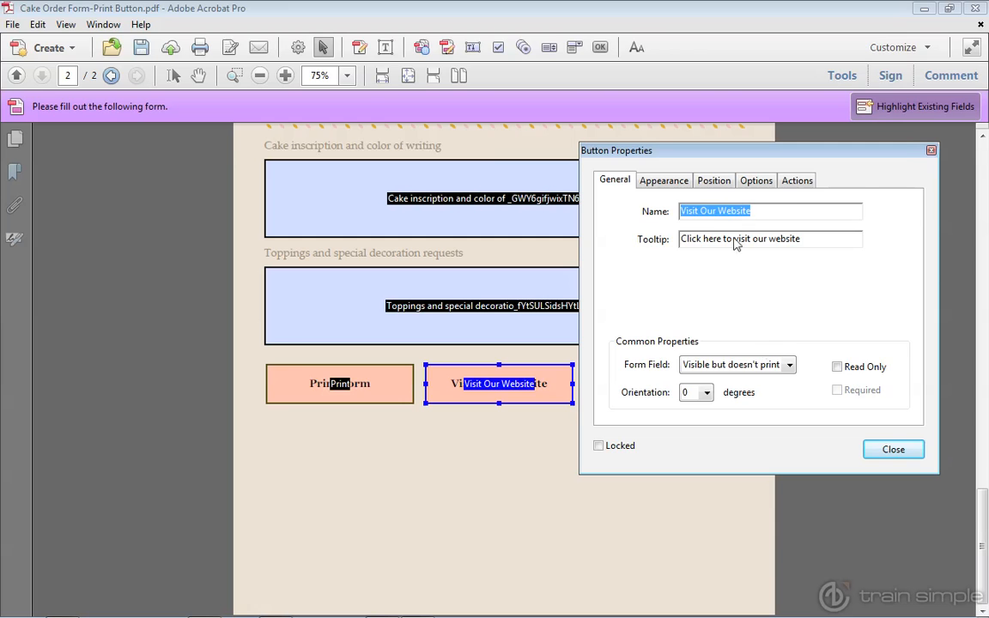
click(795, 179)
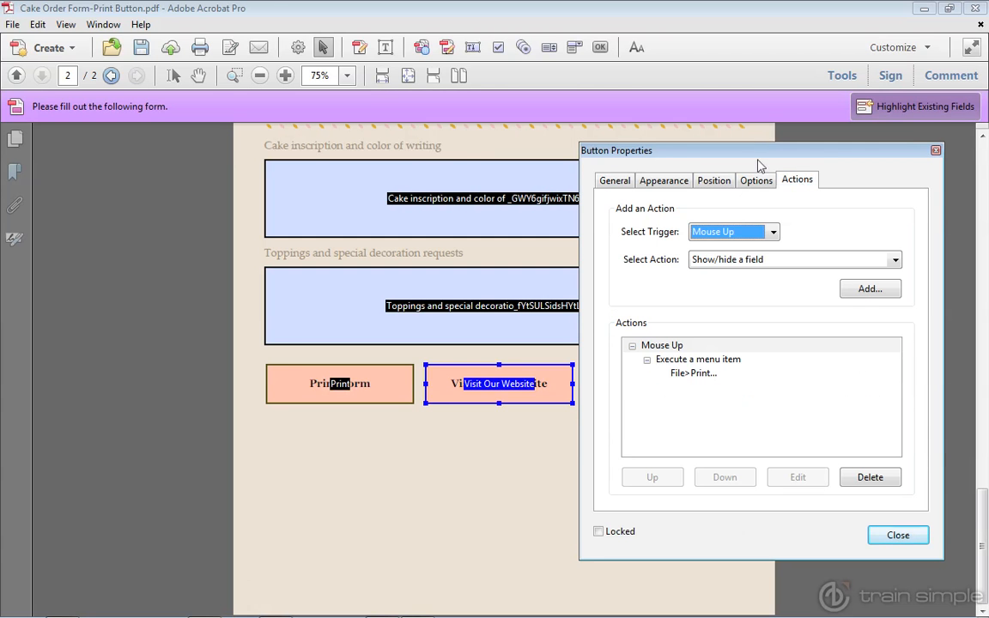
drag(757, 155, 601, 139)
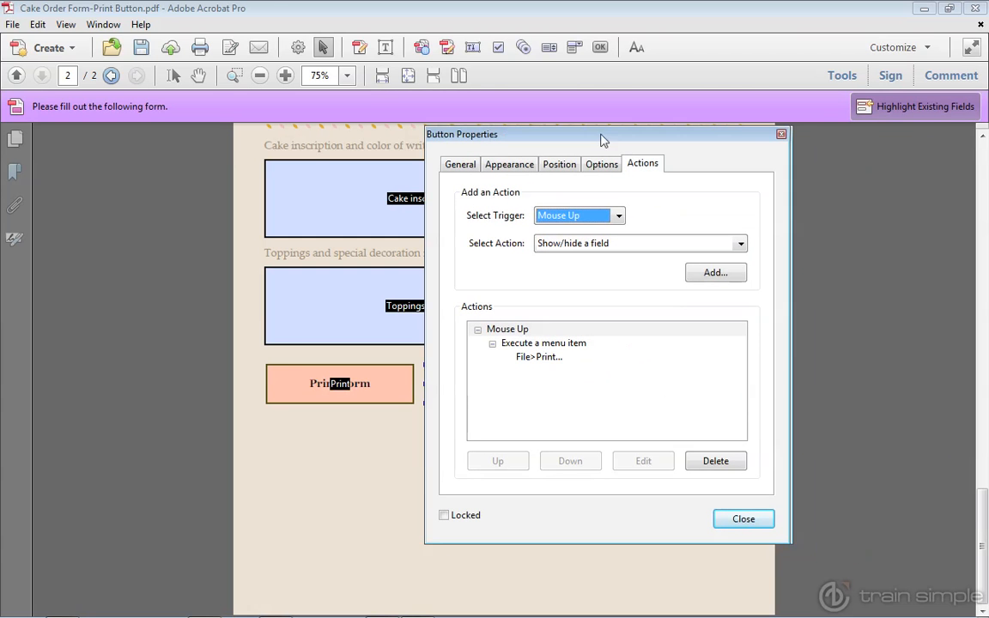
click(538, 359)
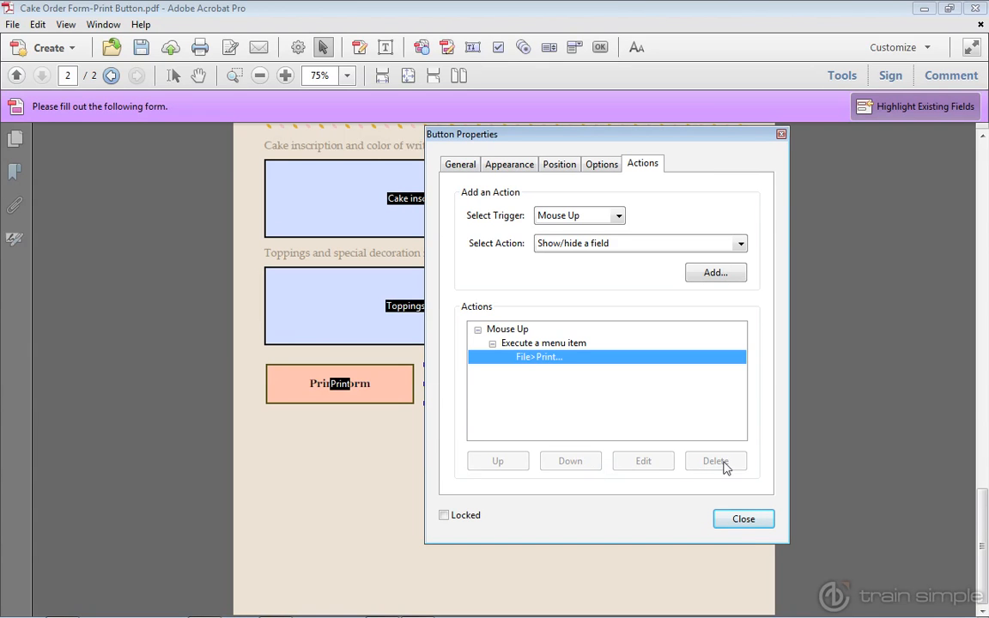
click(515, 343)
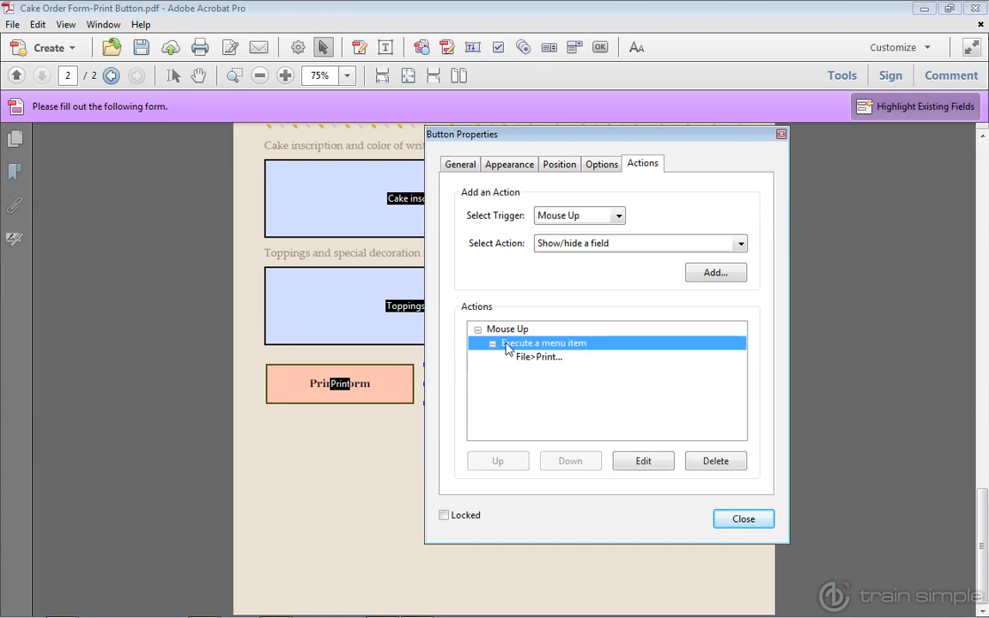
click(716, 461)
click(604, 380)
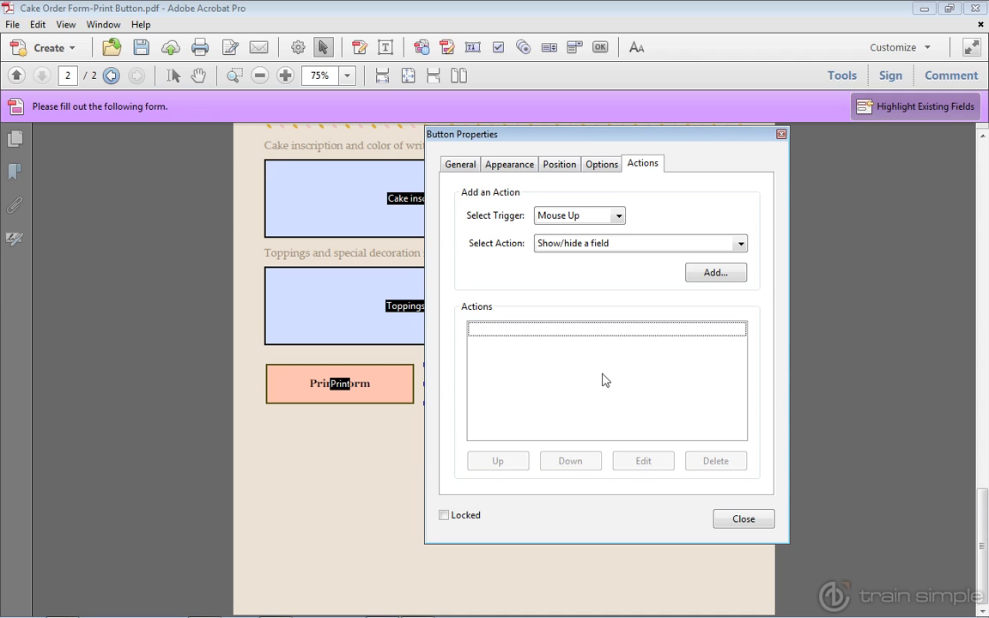
drag(584, 136, 723, 137)
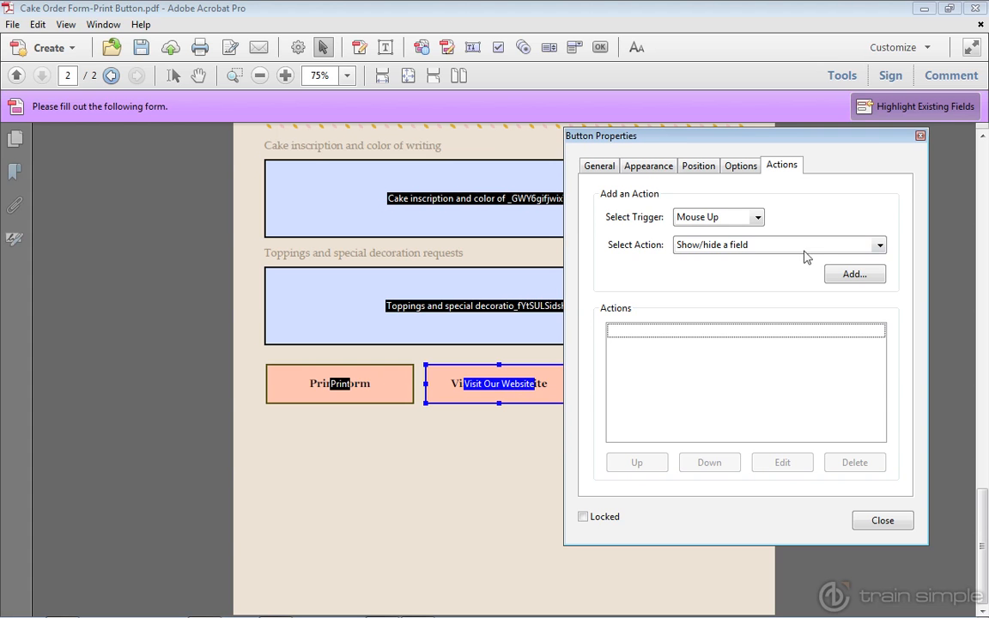
click(879, 245)
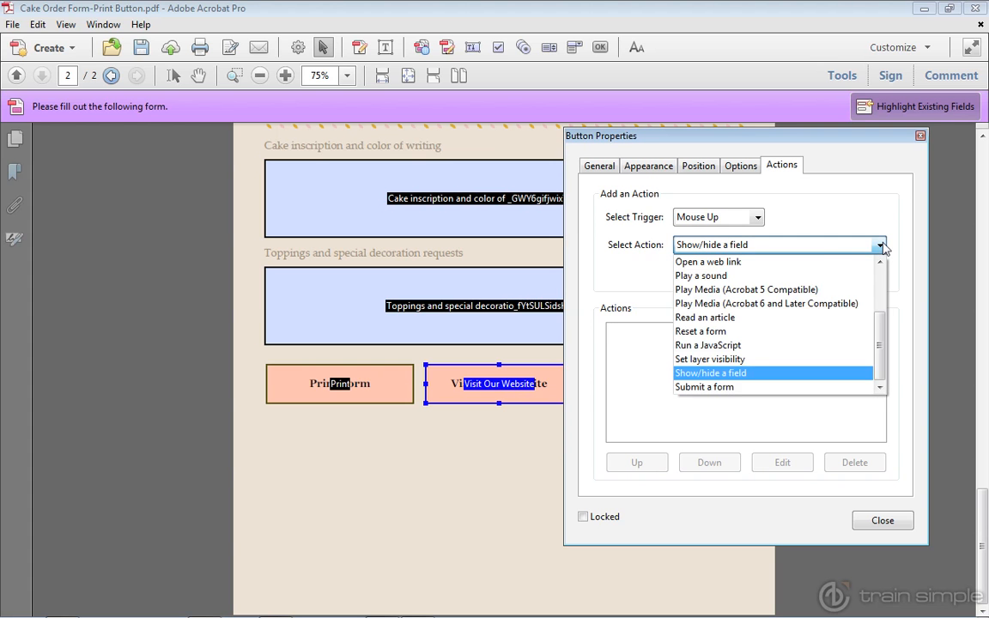
click(754, 262)
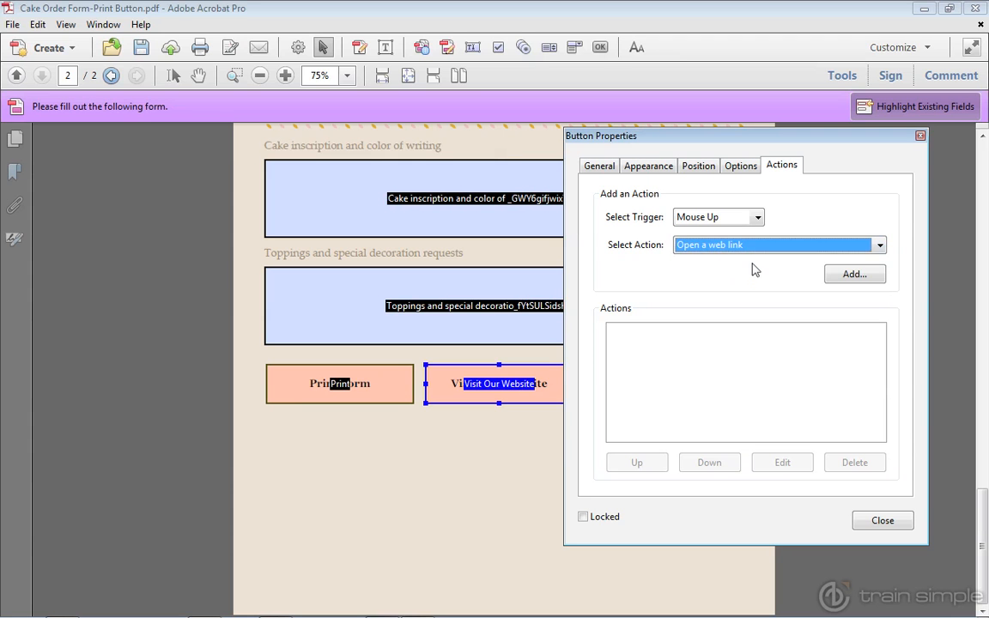
click(856, 276)
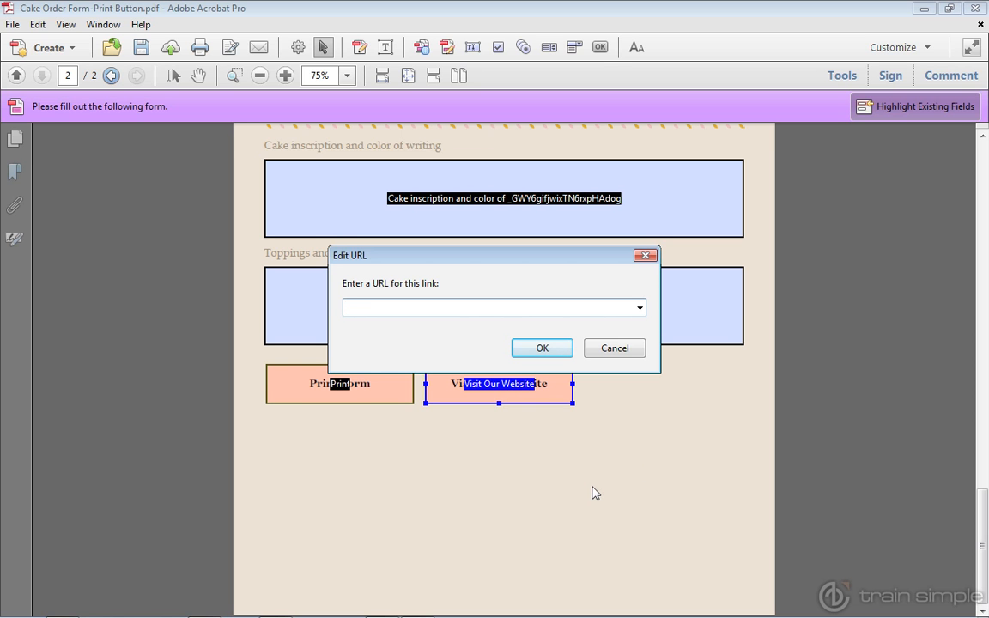
text(http://)
text(trainsimple.com)
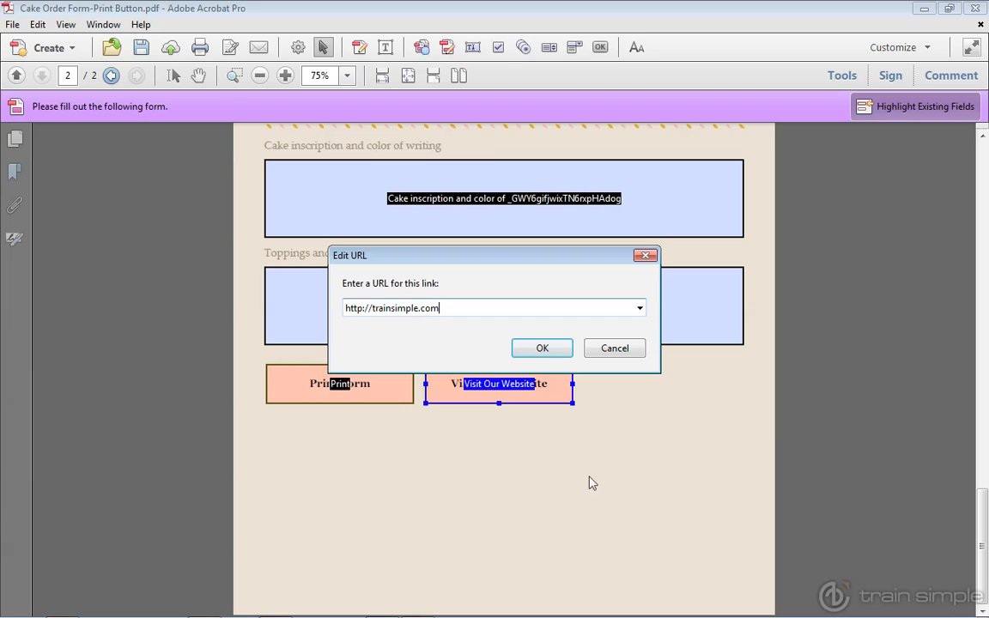
click(554, 354)
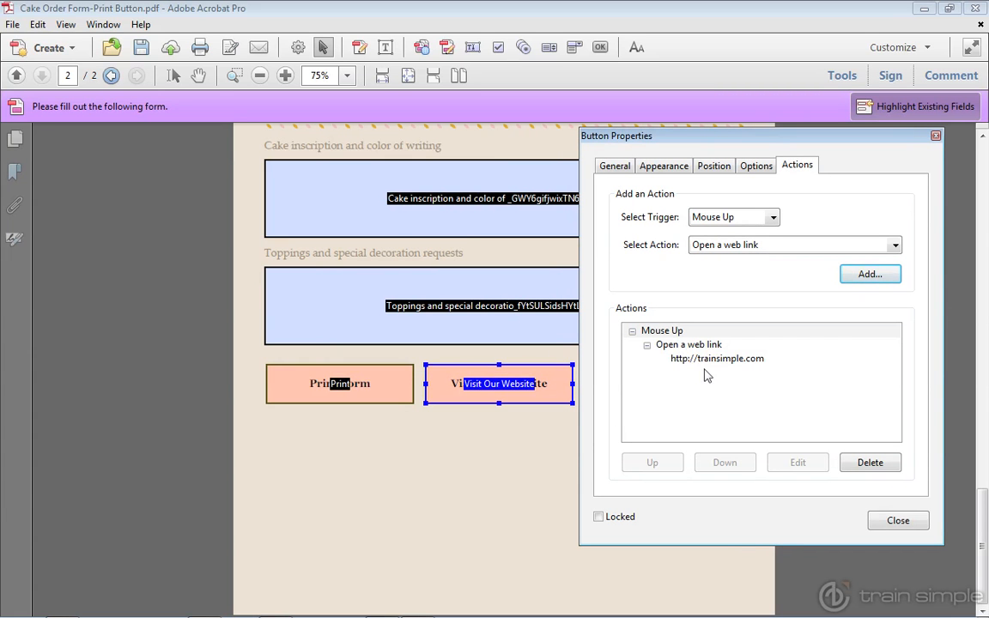
click(897, 521)
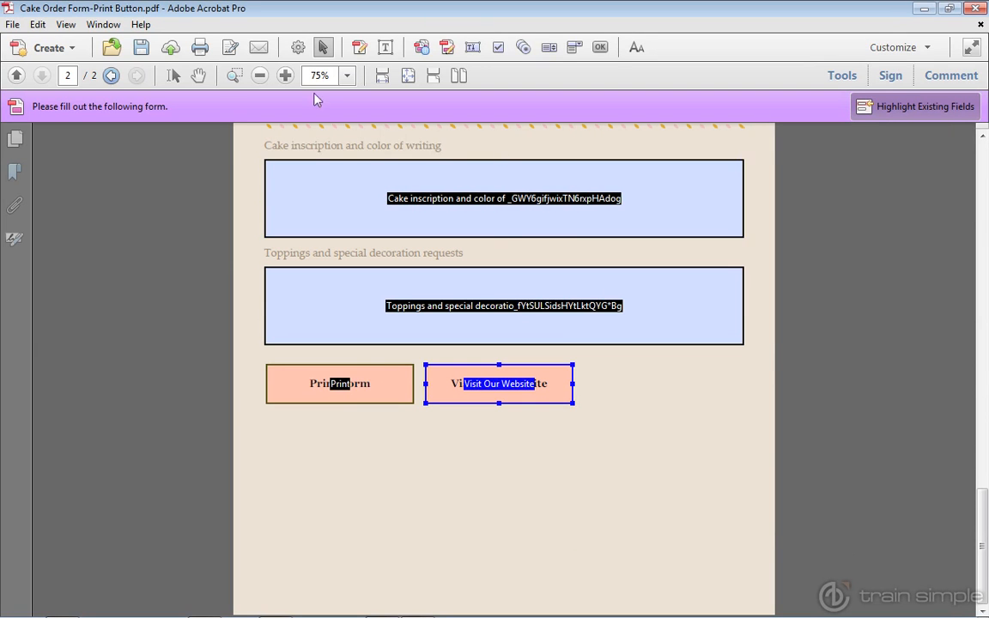
Step: Test both buttons with the Hand tool, allowing the connection to trainsimple.com, closing the browser and cancelling the print dialog
click(198, 75)
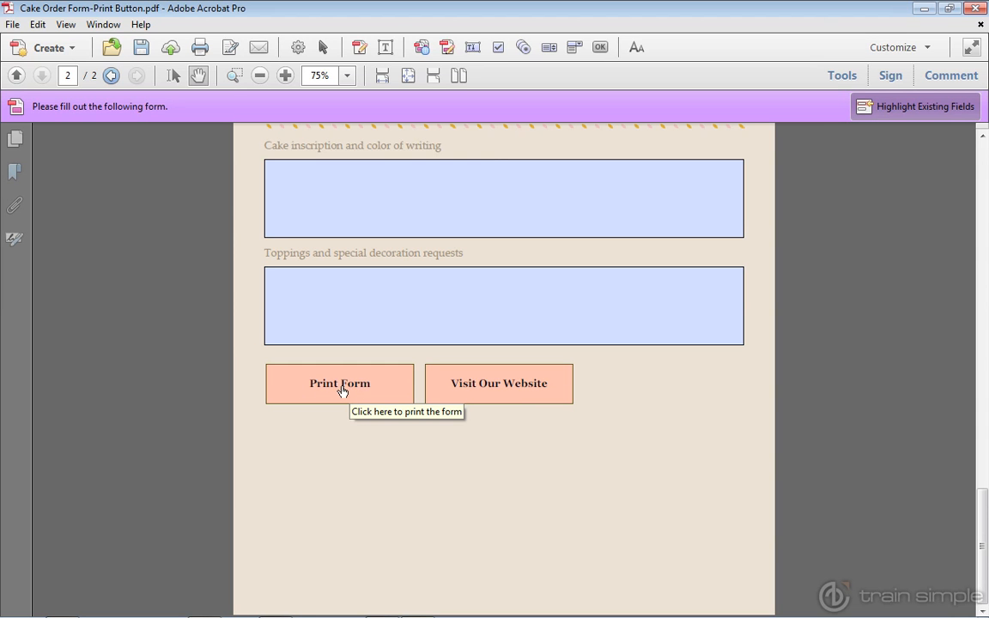
click(513, 392)
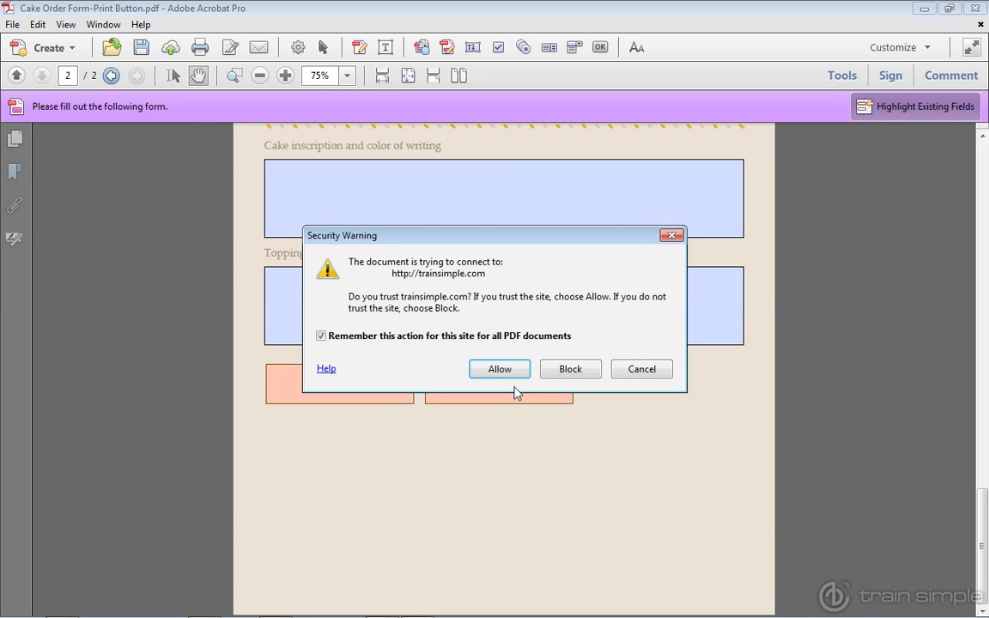
drag(509, 240, 661, 306)
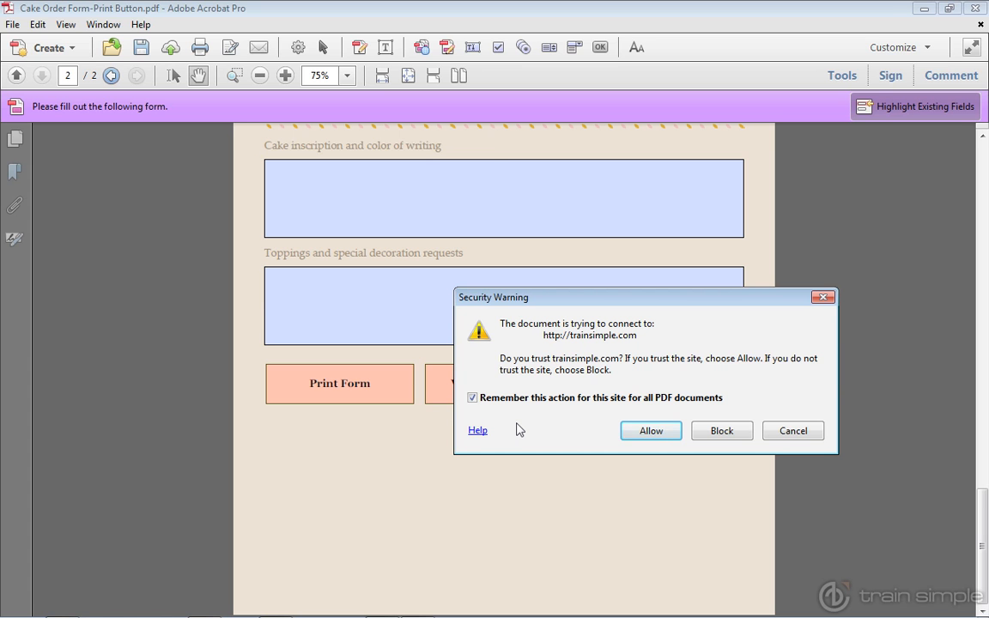
click(652, 430)
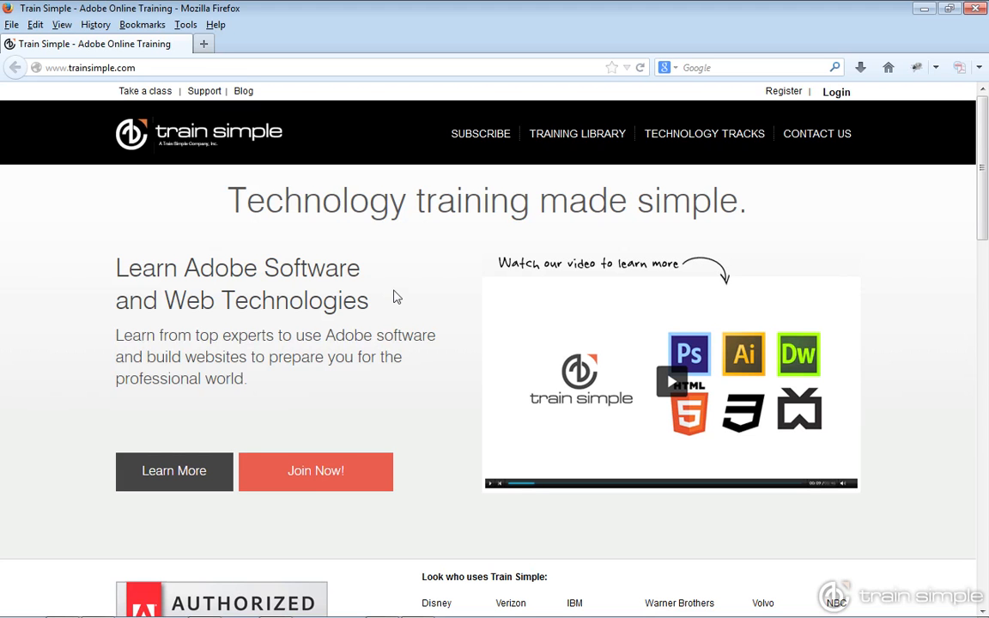
click(975, 11)
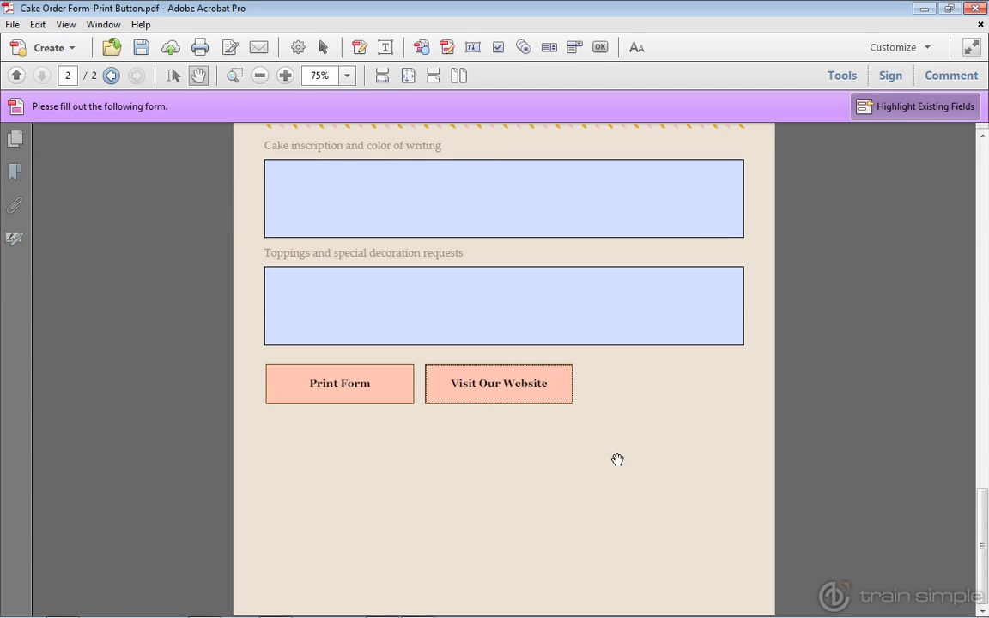
click(345, 388)
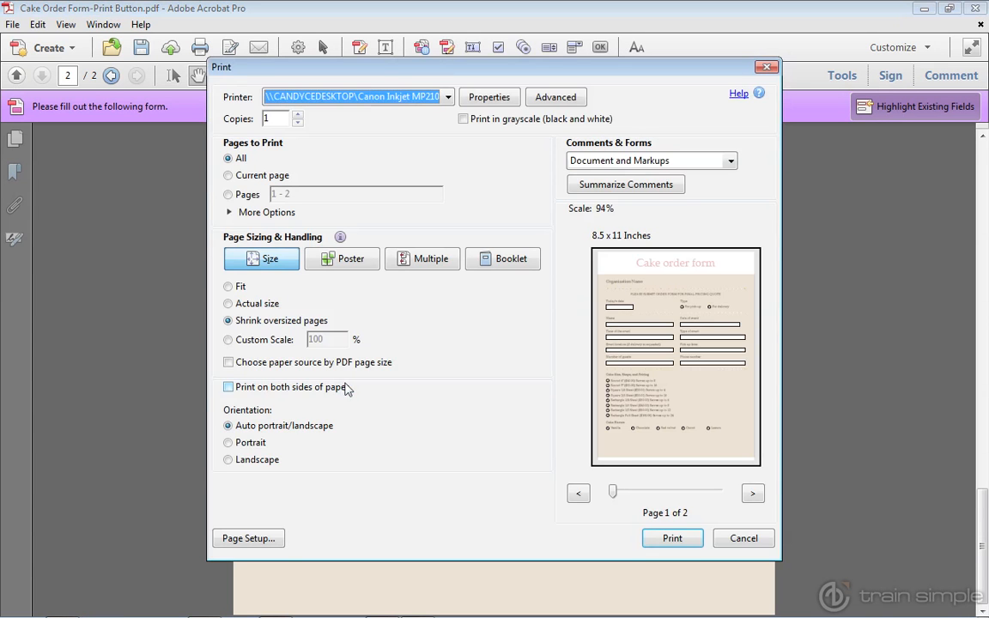
click(747, 539)
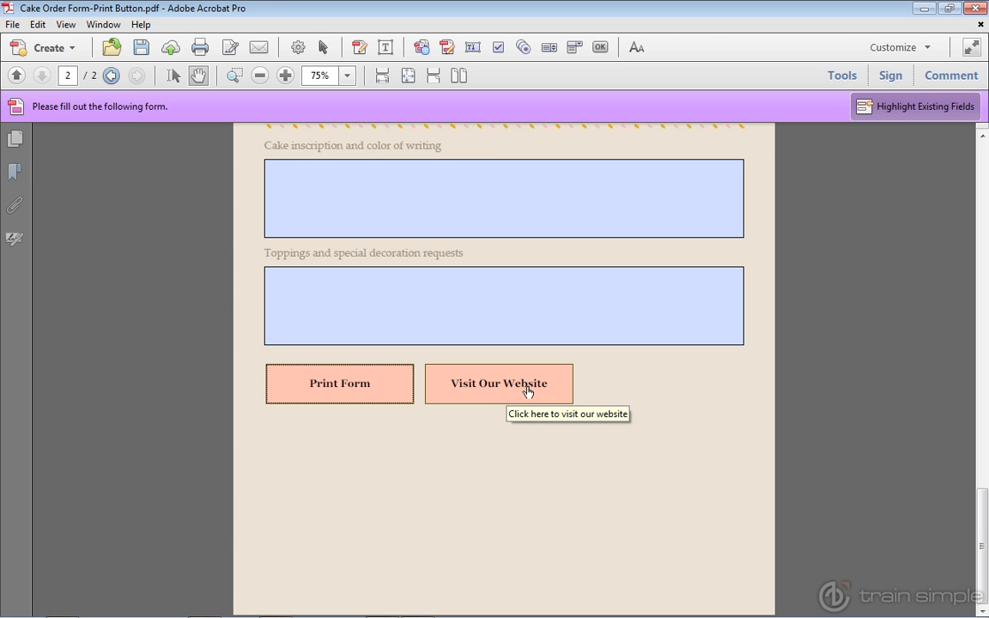
Step: Reopen the Visit Our Website button's properties with the Select Object tool to review its web link action
click(324, 47)
click(521, 396)
double_click(520, 396)
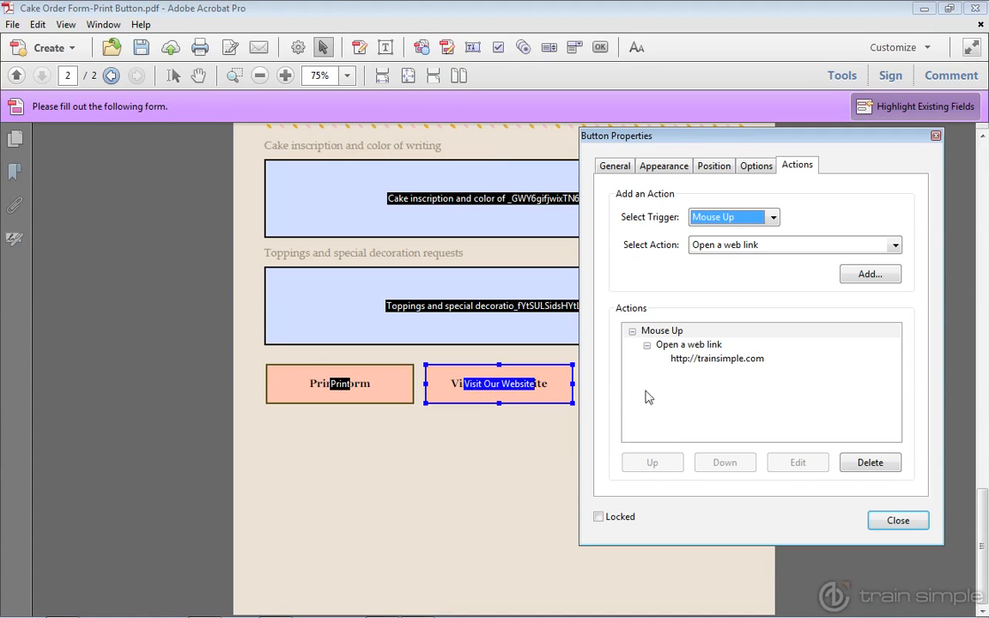